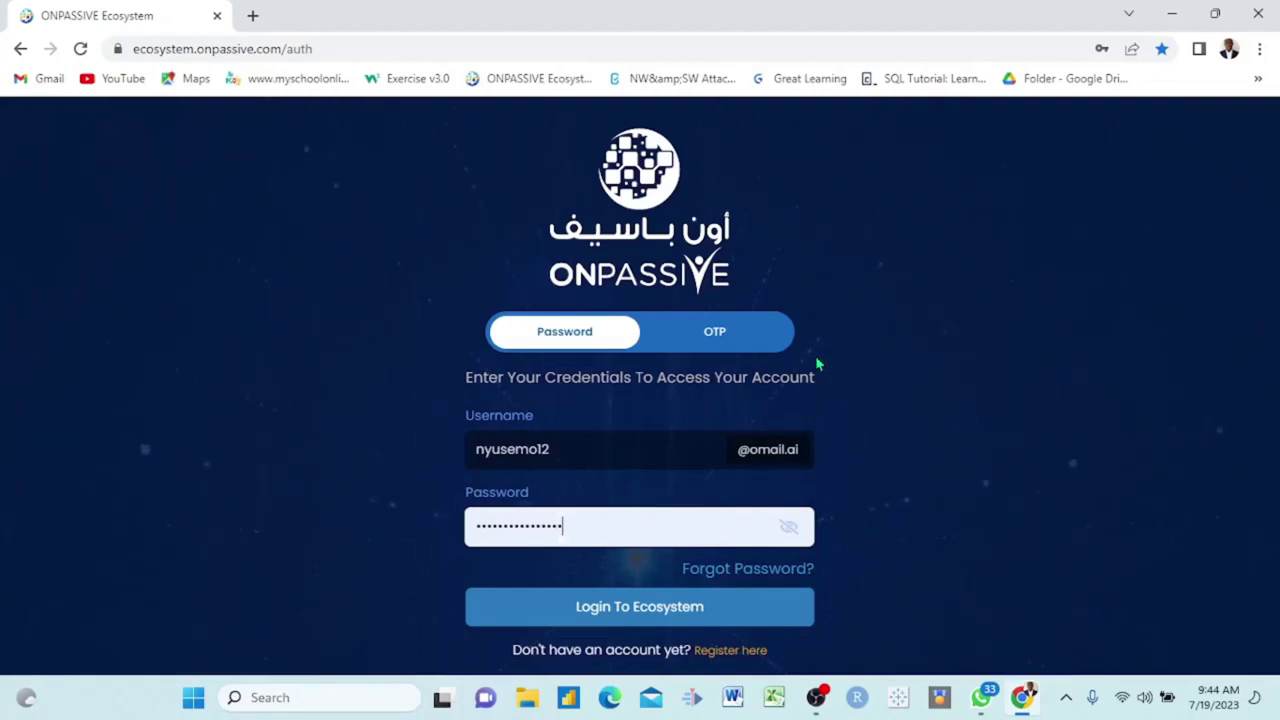
Submit the entered username and password to log in to ONPASSIVE Ecosystem
{"action": "left_click", "coordinate": [615, 612]}
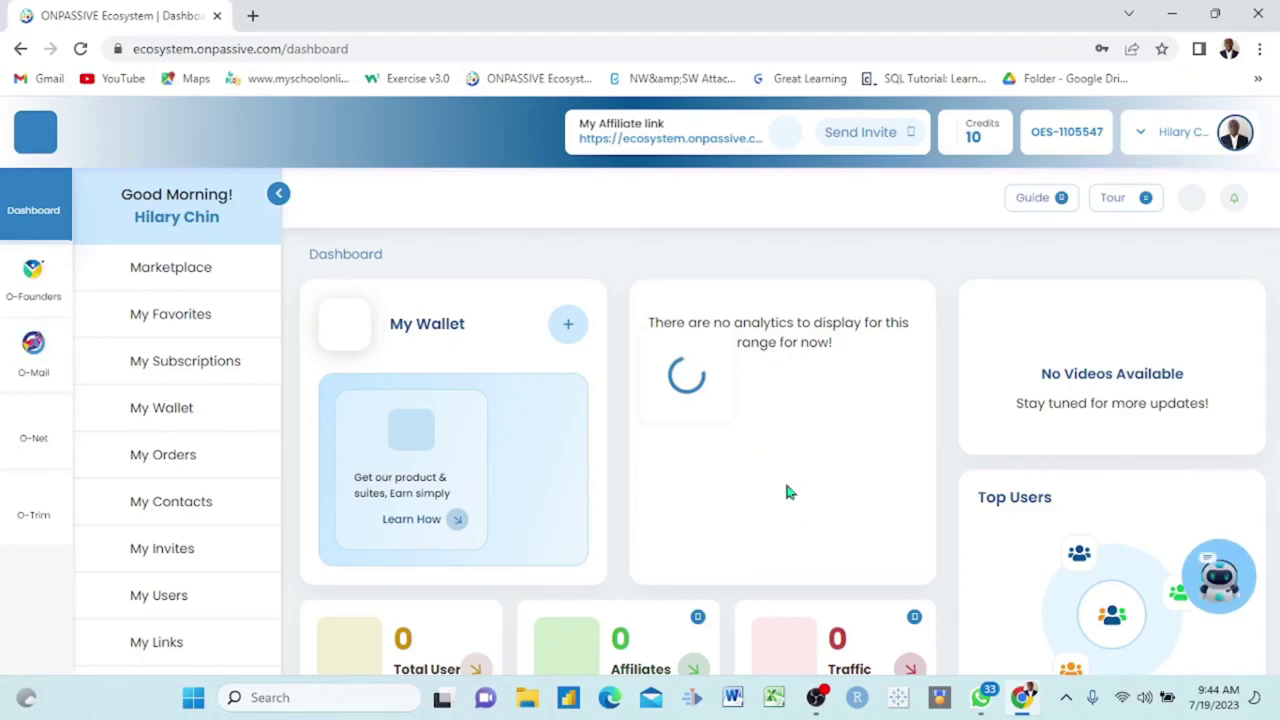
Launch O-Net from the dashboard sidebar in a new browser tab
{"action": "left_click", "coordinate": [38, 430]}
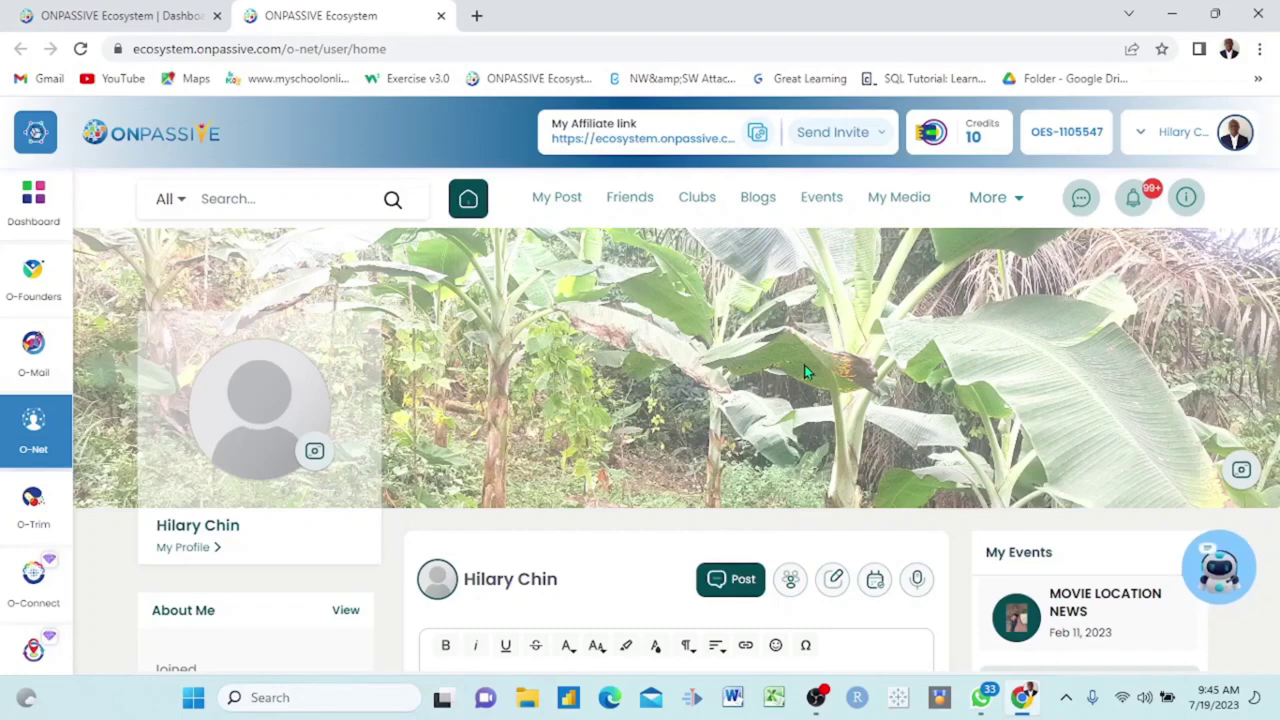
{"action": "scroll", "coordinate": [804, 368], "scroll_direction": "down", "scroll_amount": 7}
{"action": "scroll", "coordinate": [805, 372], "scroll_direction": "down", "scroll_amount": 10}
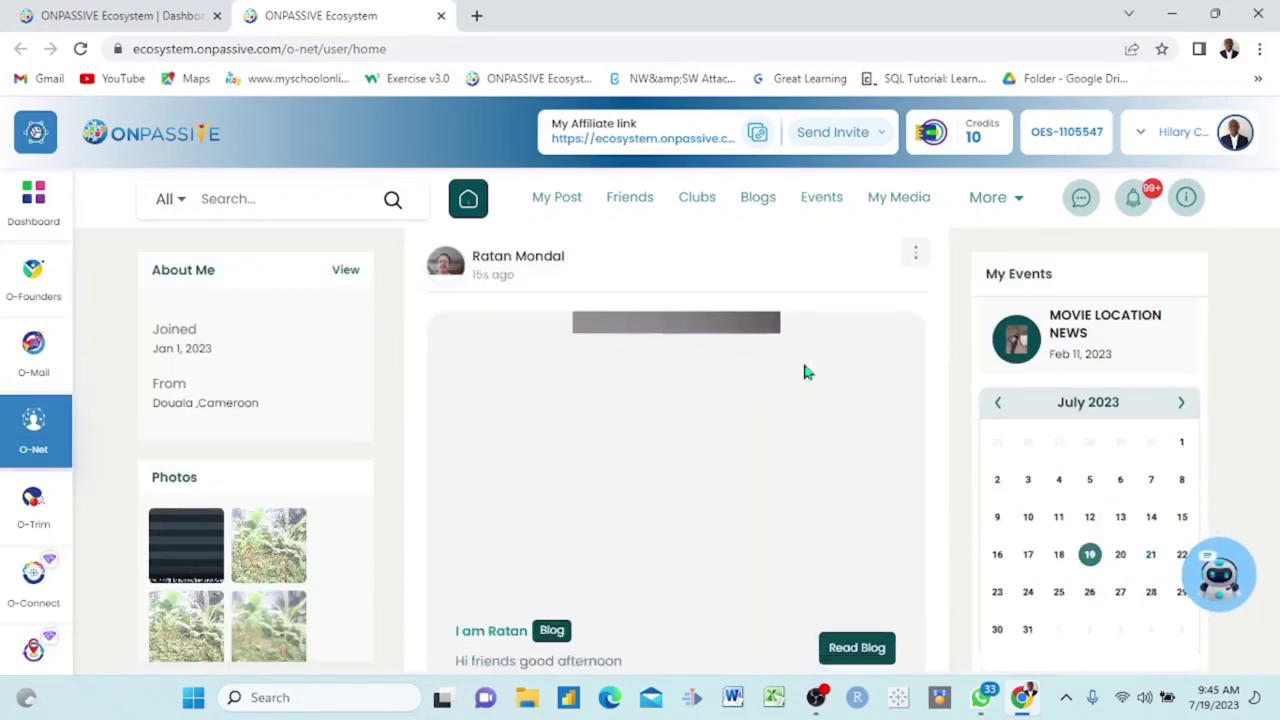
{"action": "scroll", "coordinate": [805, 372], "scroll_direction": "down", "scroll_amount": 5}
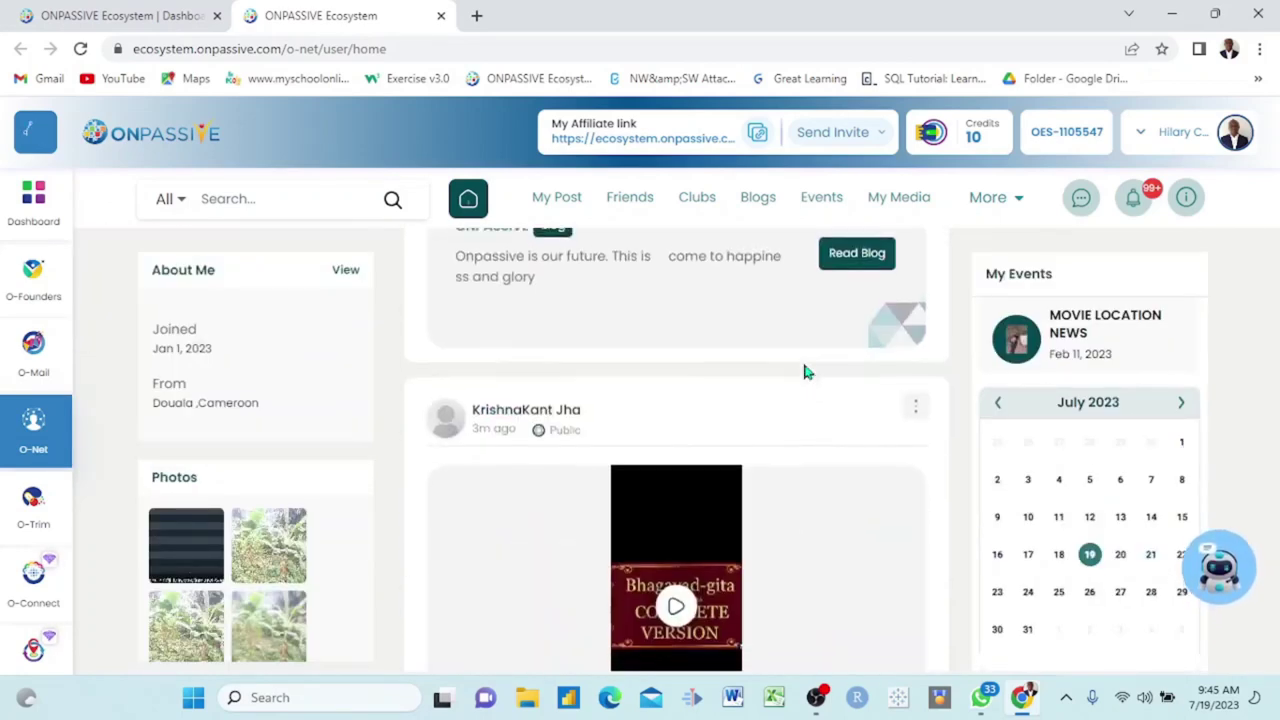
{"action": "scroll", "coordinate": [805, 372], "scroll_direction": "down", "scroll_amount": 4}
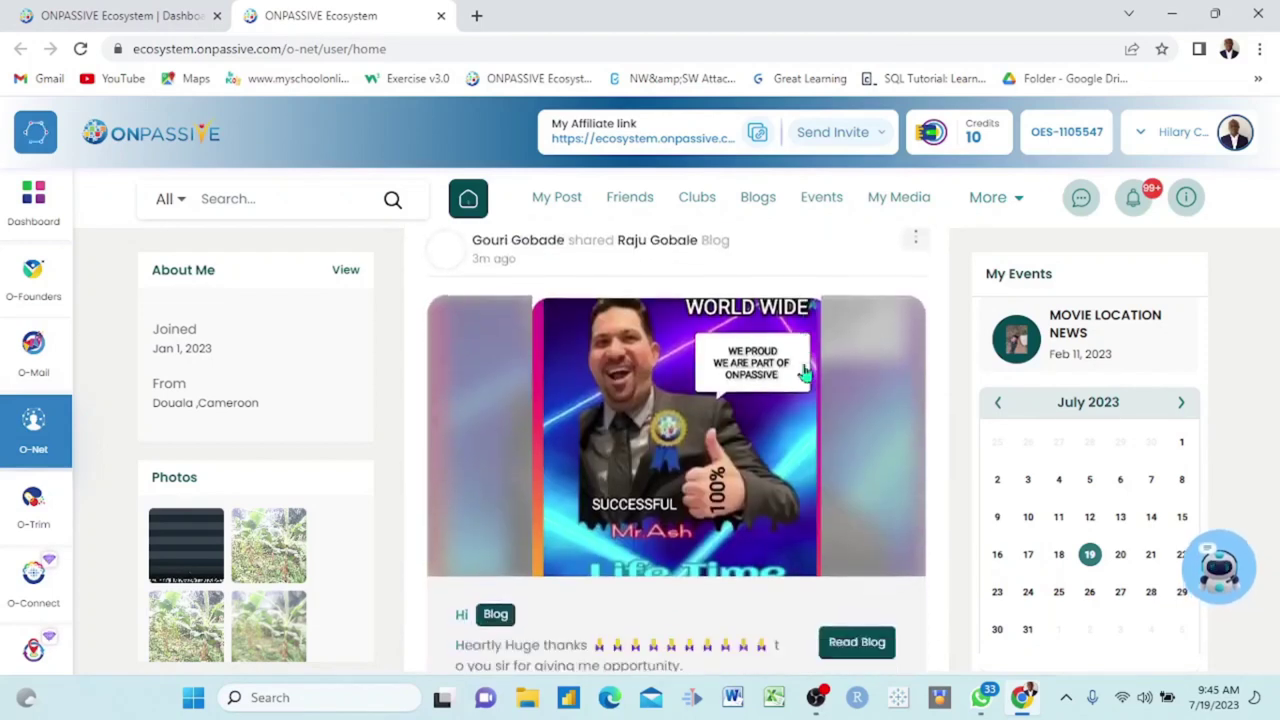
{"action": "scroll", "coordinate": [808, 366], "scroll_direction": "up", "scroll_amount": 3}
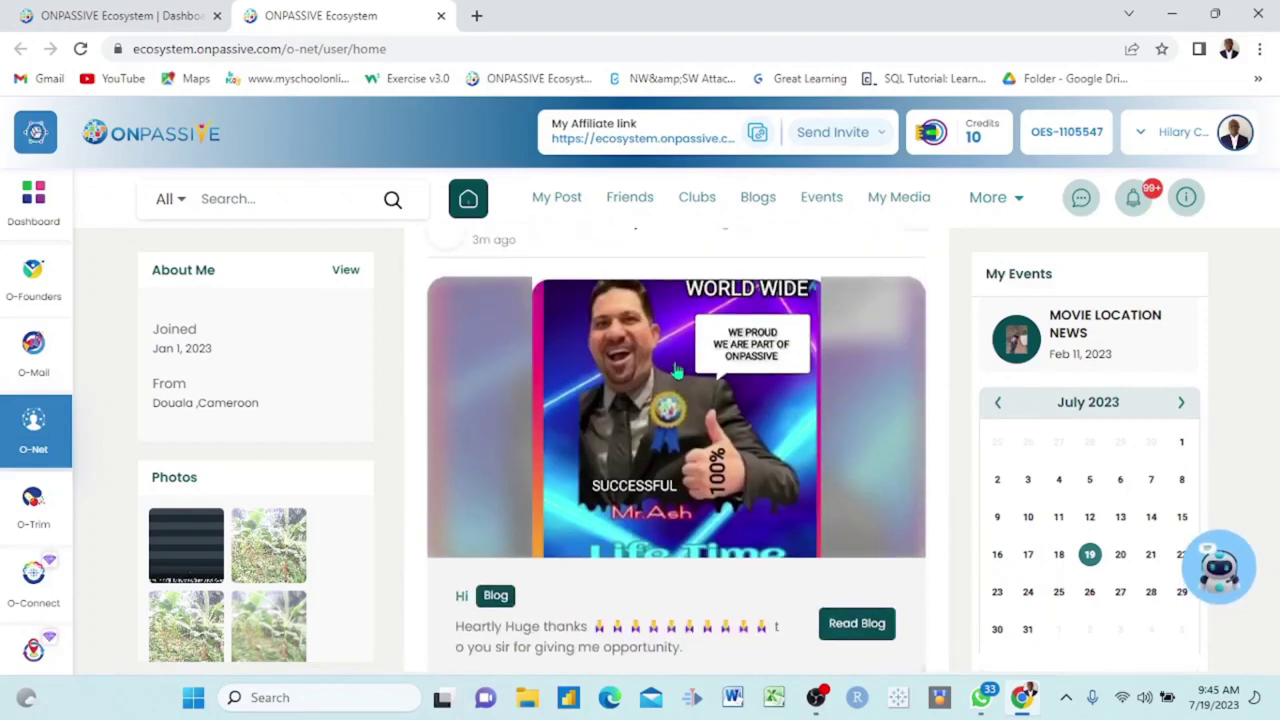
{"action": "scroll", "coordinate": [756, 423], "scroll_direction": "down", "scroll_amount": 4}
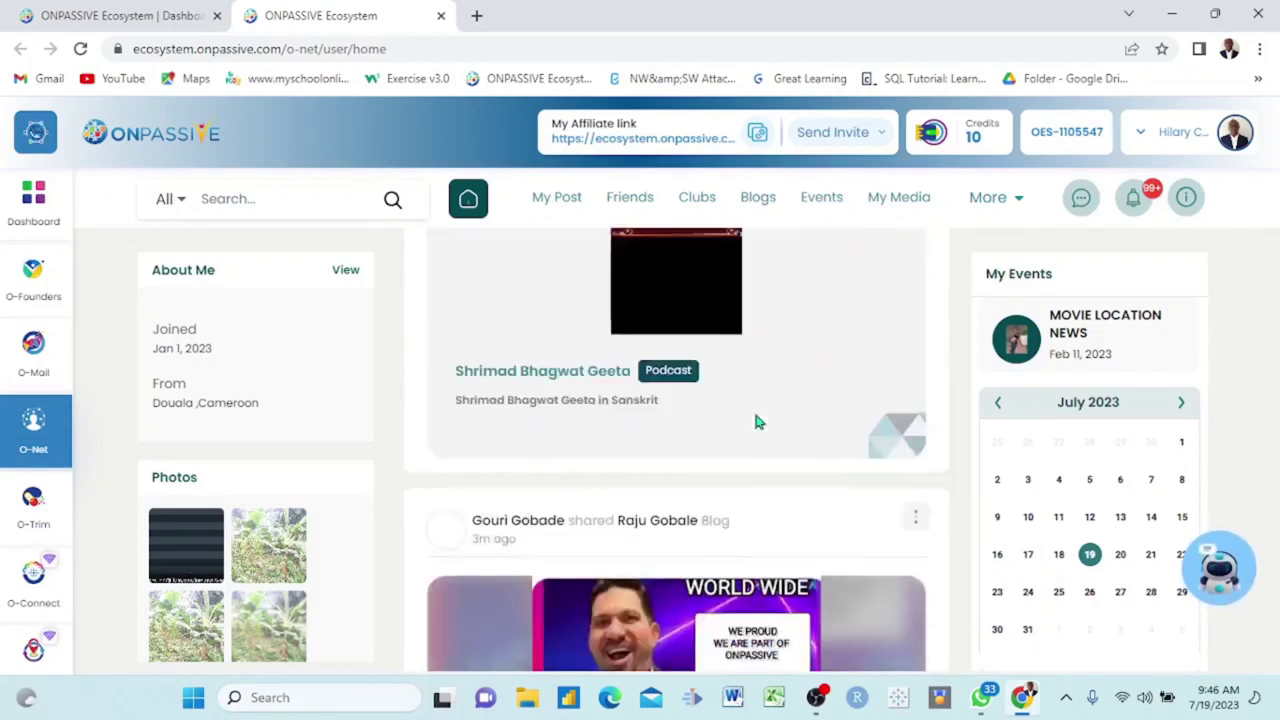
{"action": "scroll", "coordinate": [755, 422], "scroll_direction": "up", "scroll_amount": 10}
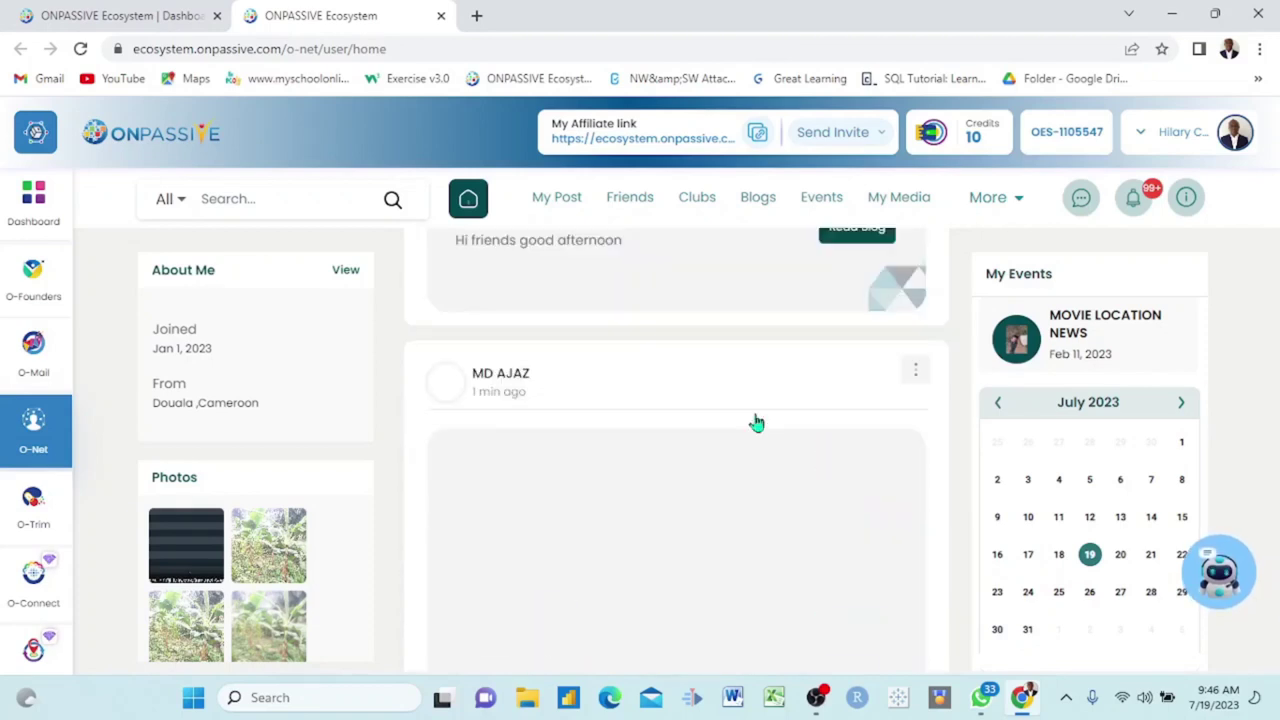
{"action": "scroll", "coordinate": [755, 422], "scroll_direction": "up", "scroll_amount": 4}
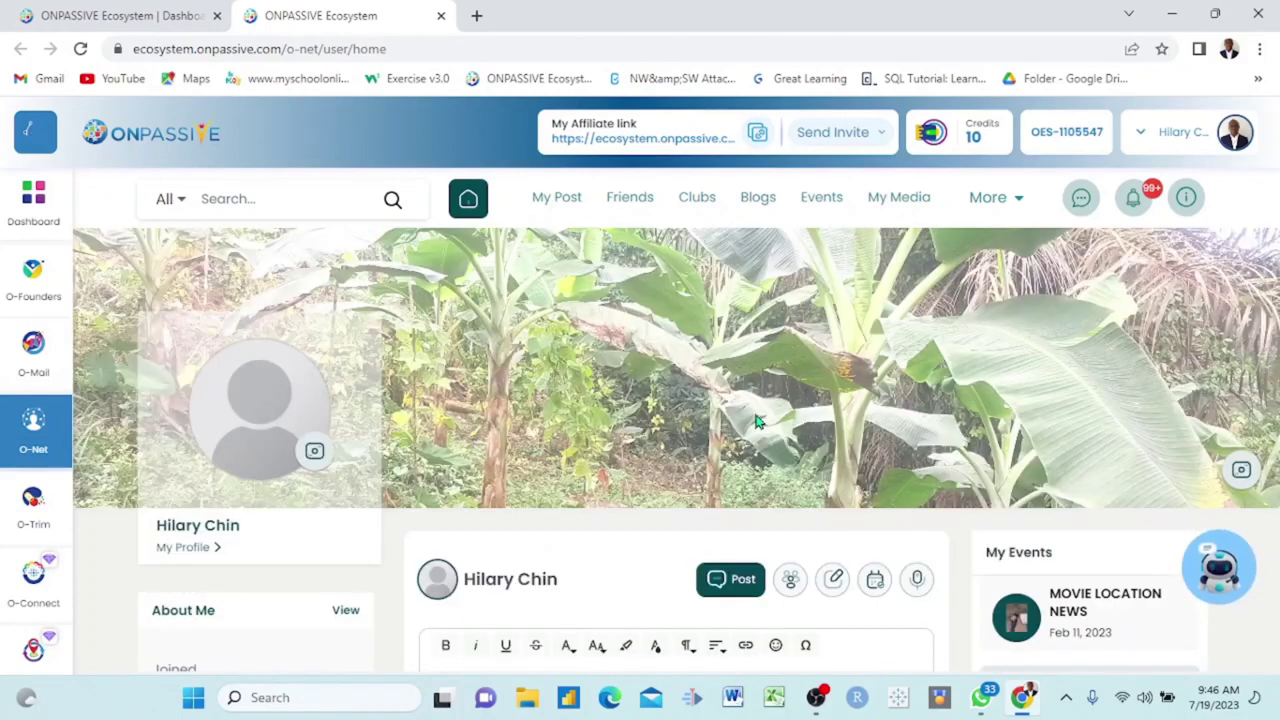
{"action": "scroll", "coordinate": [756, 423], "scroll_direction": "down", "scroll_amount": 3}
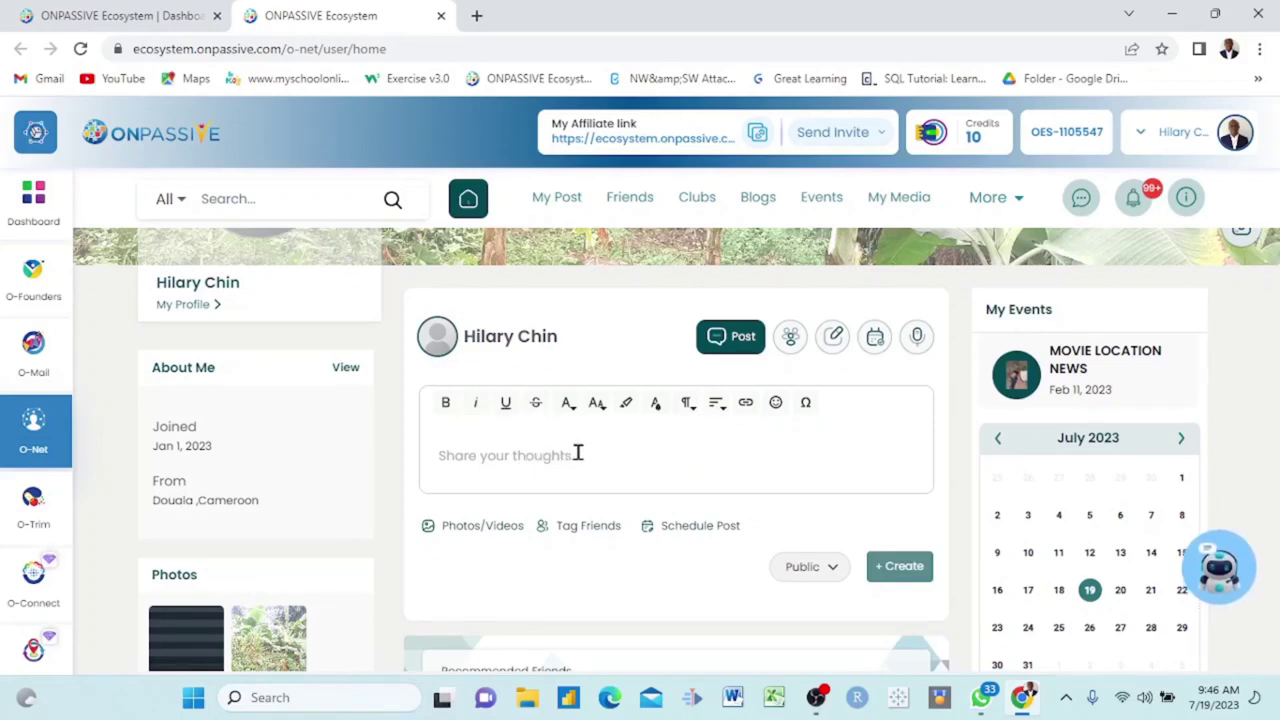
{"action": "scroll", "coordinate": [577, 453], "scroll_direction": "down", "scroll_amount": 1}
{"action": "scroll", "coordinate": [577, 455], "scroll_direction": "up", "scroll_amount": 3}
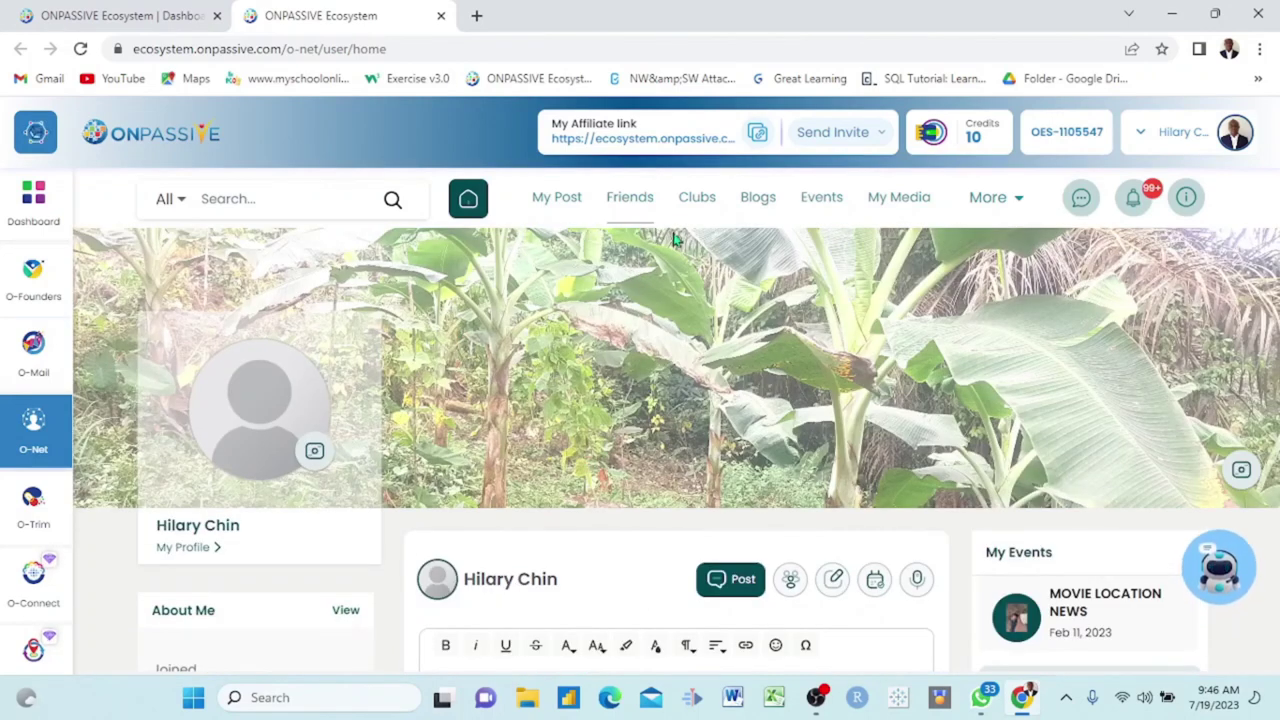
{"action": "scroll", "coordinate": [677, 382], "scroll_direction": "down", "scroll_amount": 3}
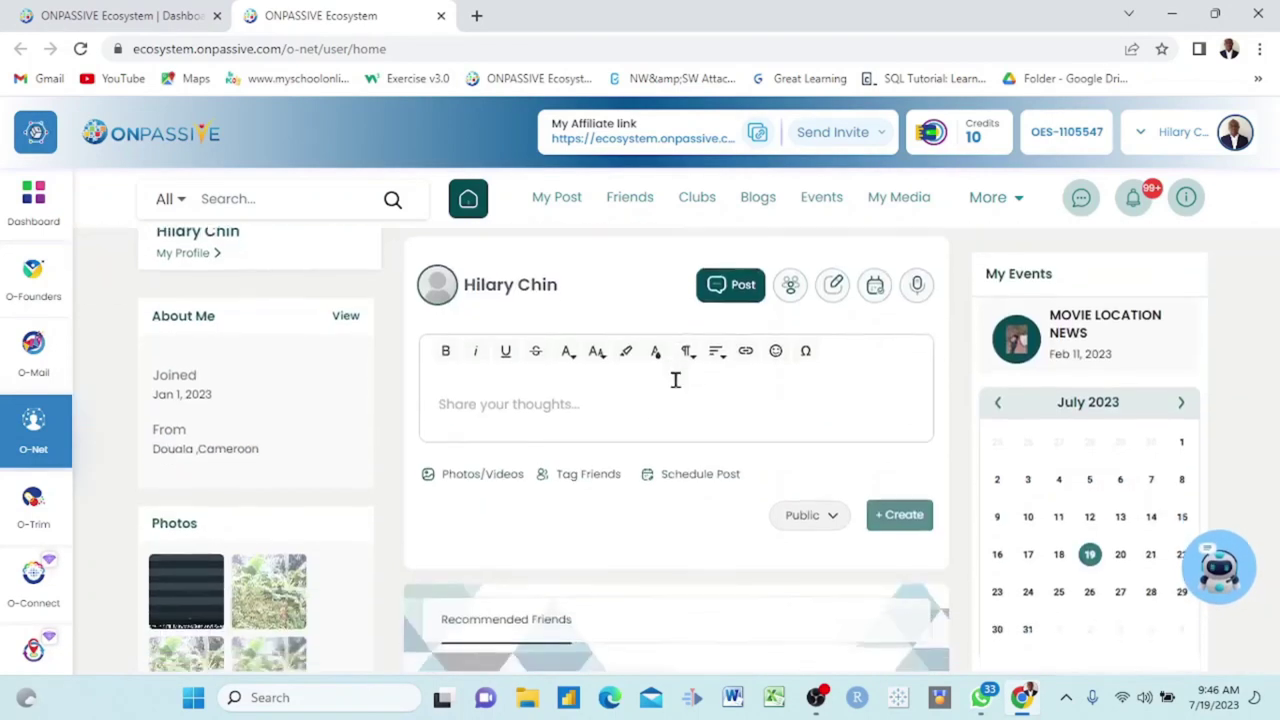
{"action": "scroll", "coordinate": [677, 382], "scroll_direction": "up", "scroll_amount": 3}
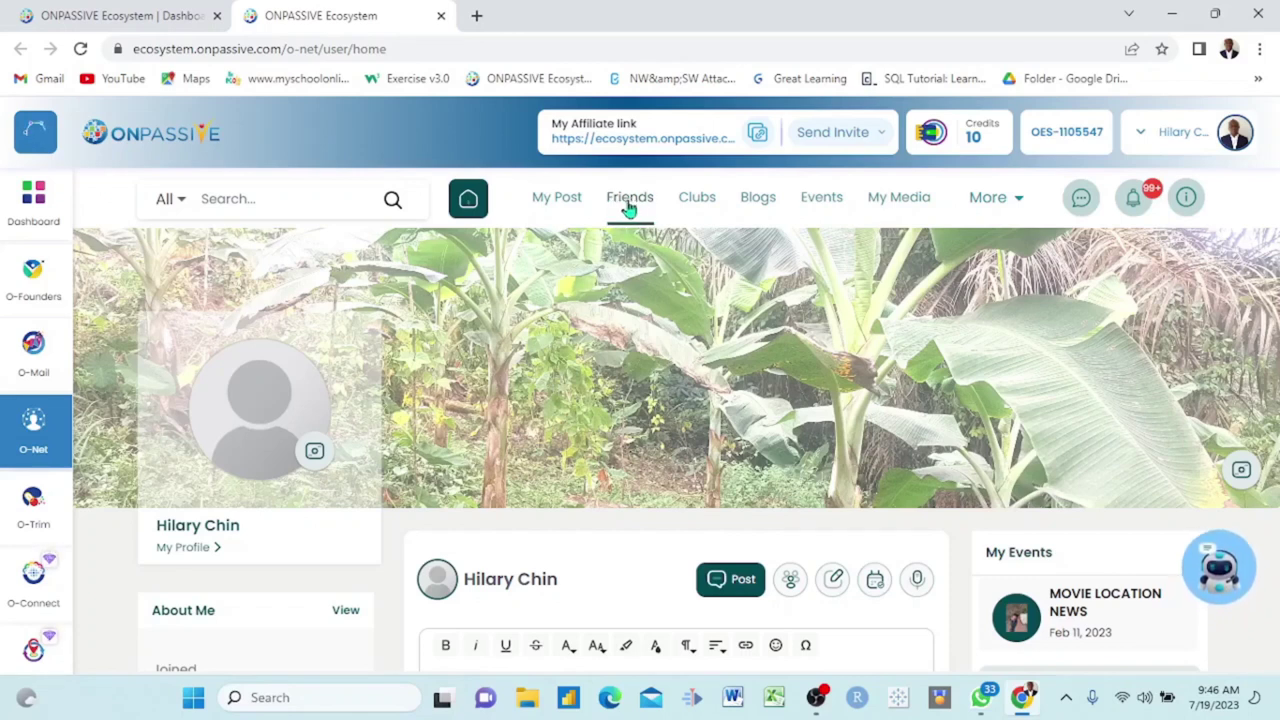
Review the Friends page's 5 friends and 4 sent requests, then filter to My Friends
{"action": "left_click", "coordinate": [629, 205]}
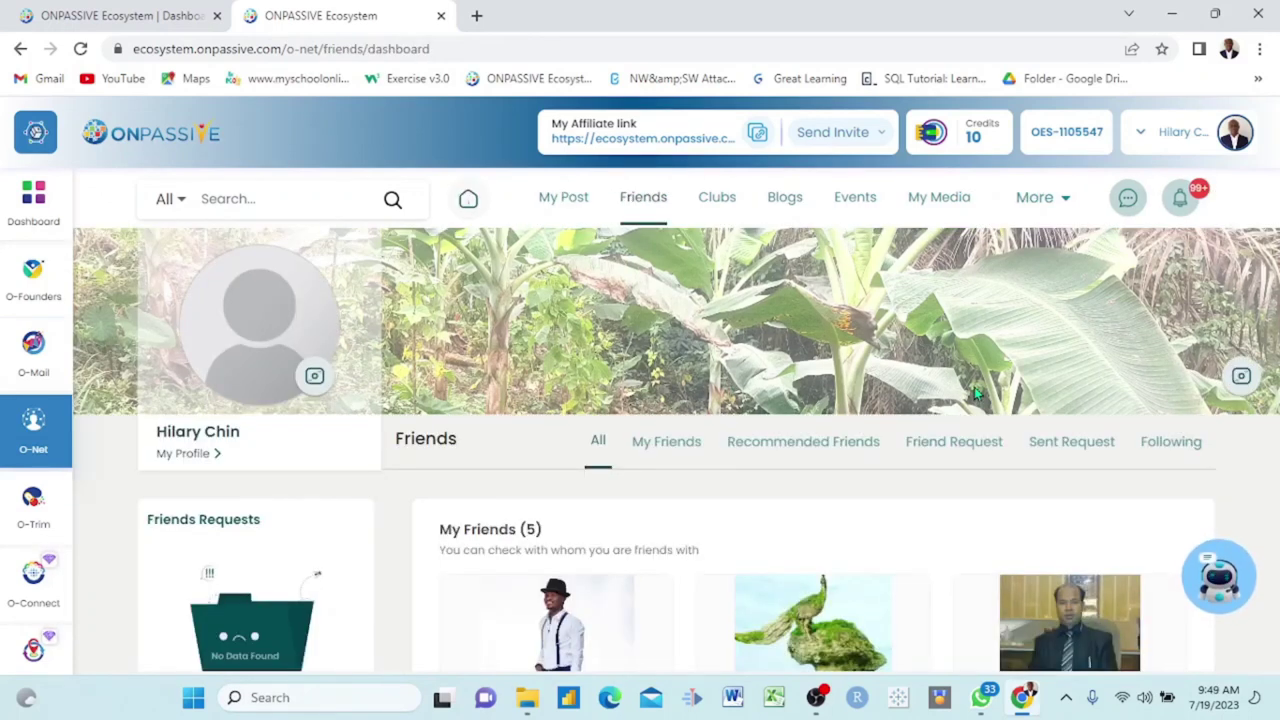
{"action": "scroll", "coordinate": [975, 393], "scroll_direction": "down", "scroll_amount": 2}
{"action": "scroll", "coordinate": [971, 390], "scroll_direction": "up", "scroll_amount": 2}
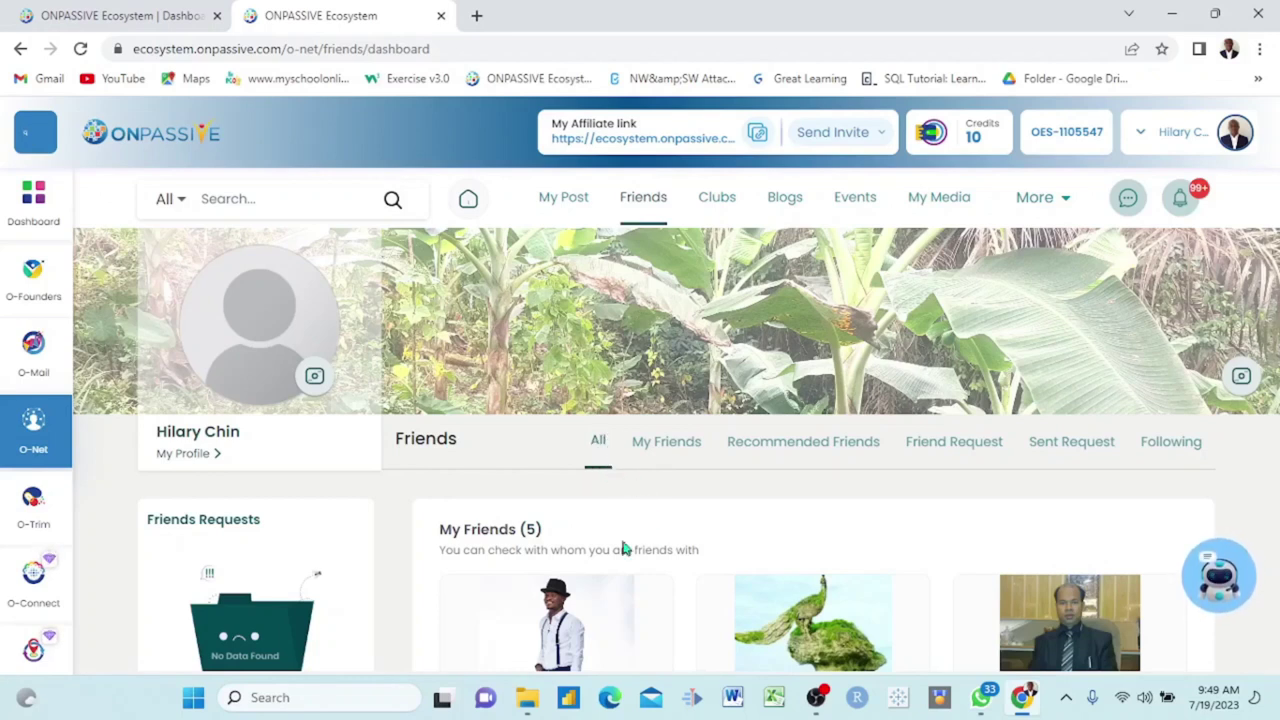
{"action": "scroll", "coordinate": [685, 521], "scroll_direction": "down", "scroll_amount": 2}
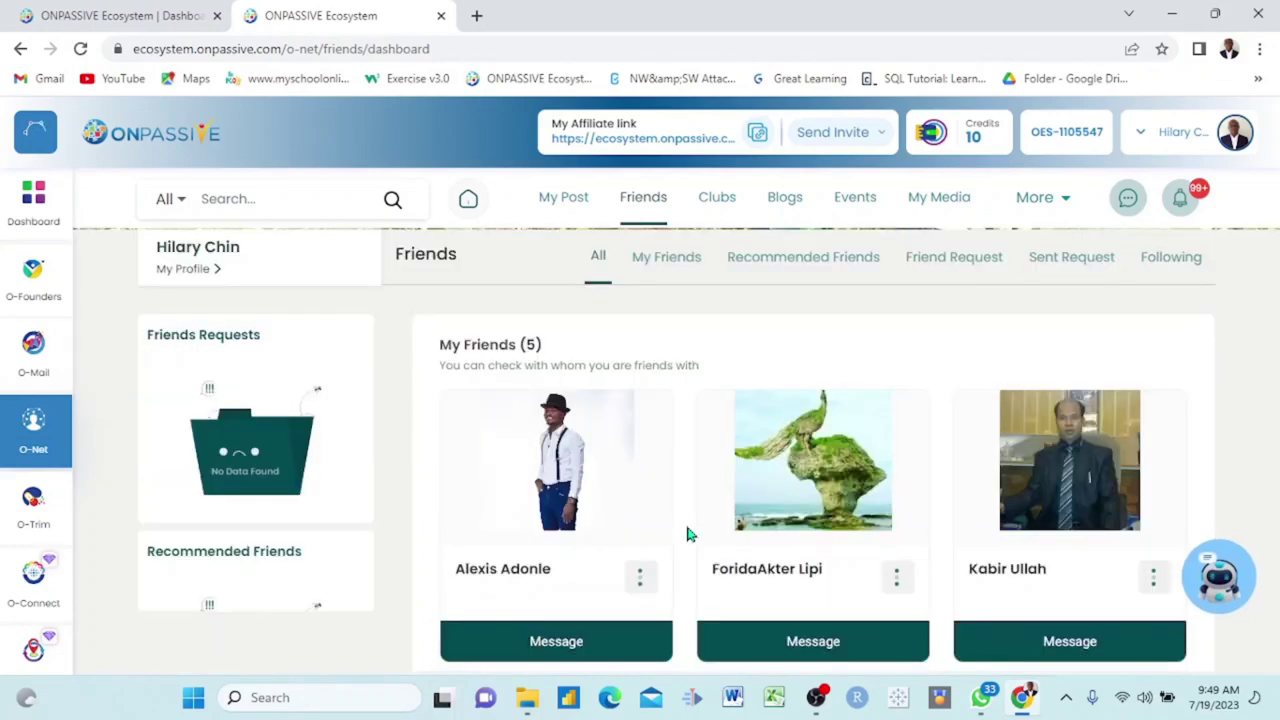
{"action": "scroll", "coordinate": [752, 497], "scroll_direction": "down", "scroll_amount": 7}
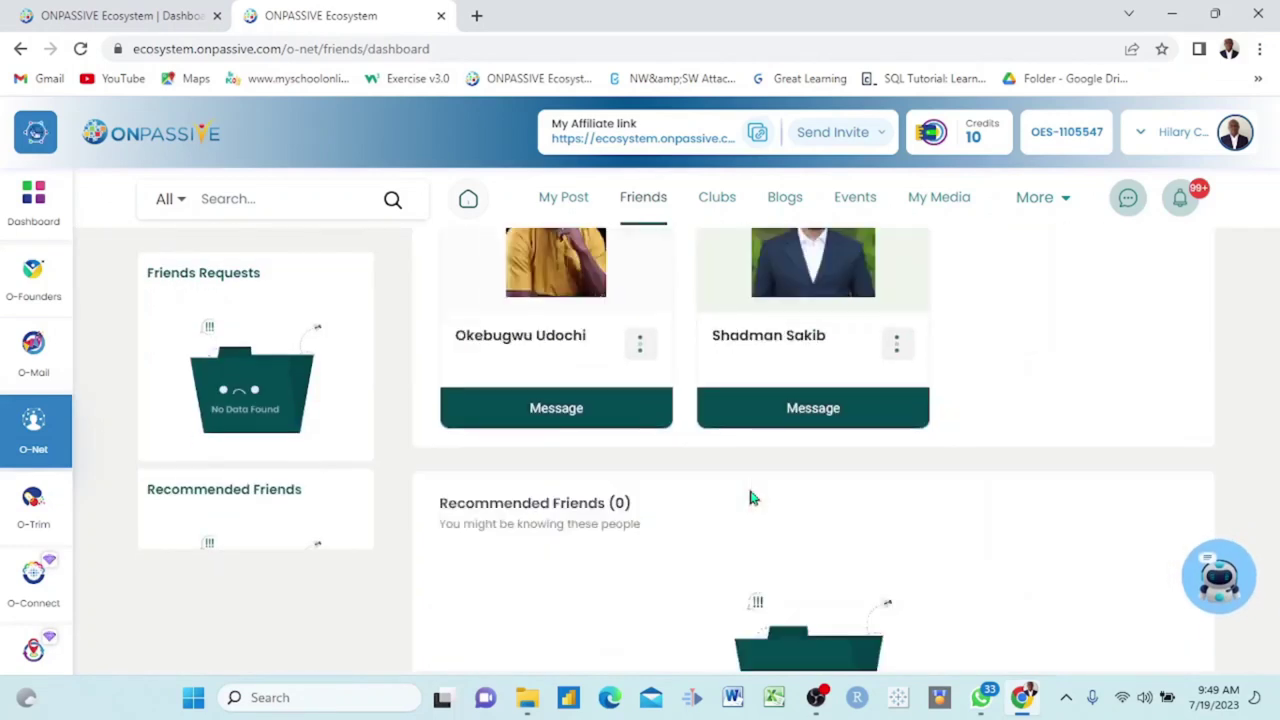
{"action": "scroll", "coordinate": [750, 495], "scroll_direction": "up", "scroll_amount": 3}
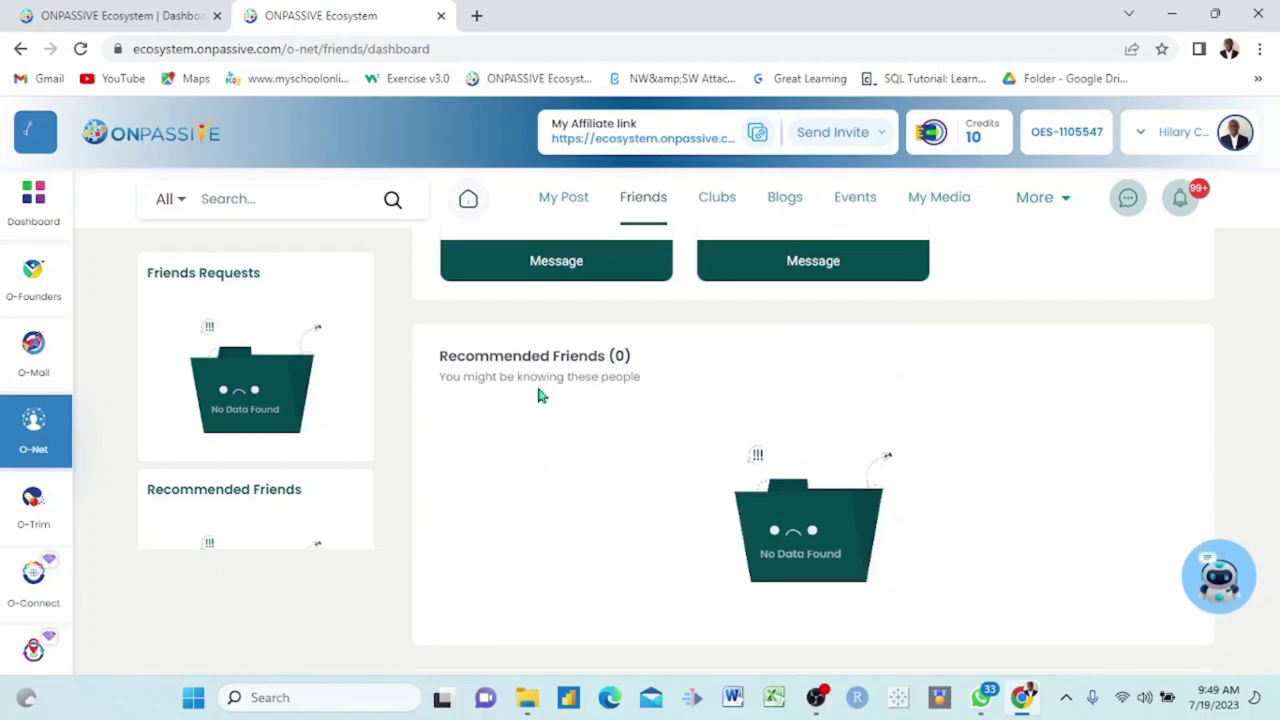
{"action": "scroll", "coordinate": [665, 542], "scroll_direction": "down", "scroll_amount": 3}
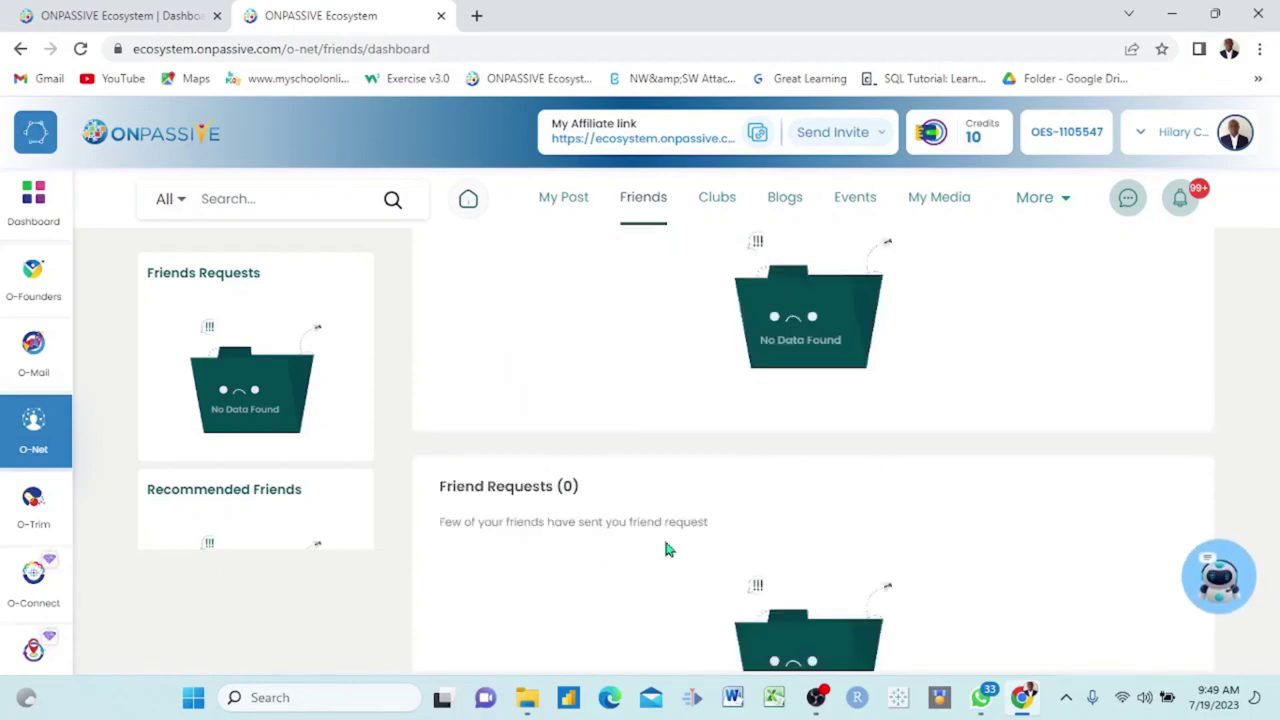
{"action": "scroll", "coordinate": [657, 489], "scroll_direction": "down", "scroll_amount": 5}
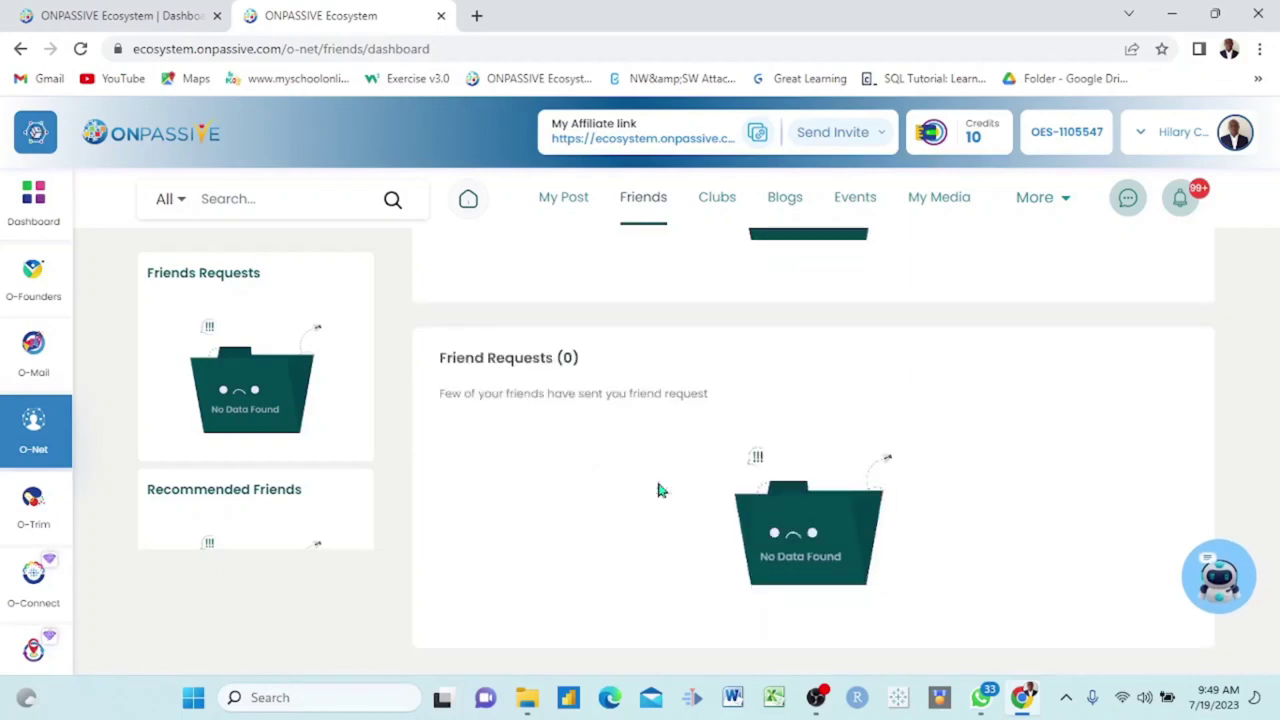
{"action": "scroll", "coordinate": [657, 489], "scroll_direction": "down", "scroll_amount": 1}
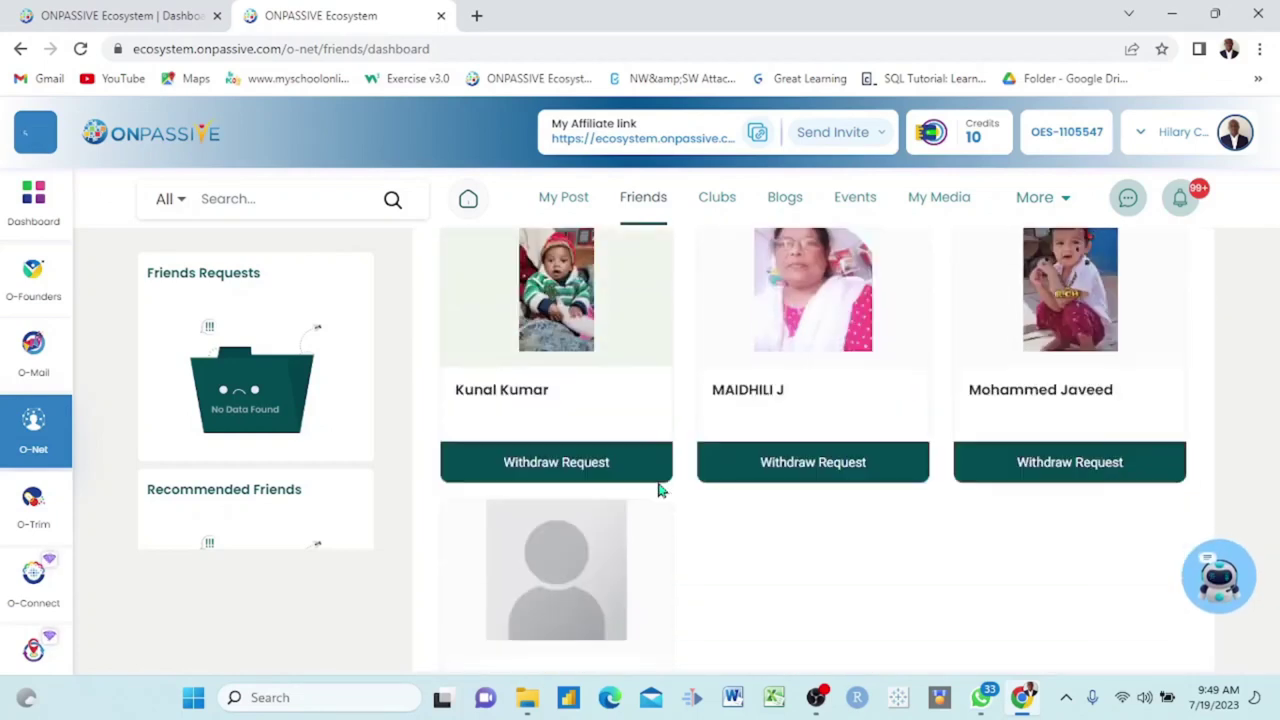
{"action": "scroll", "coordinate": [658, 489], "scroll_direction": "up", "scroll_amount": 2}
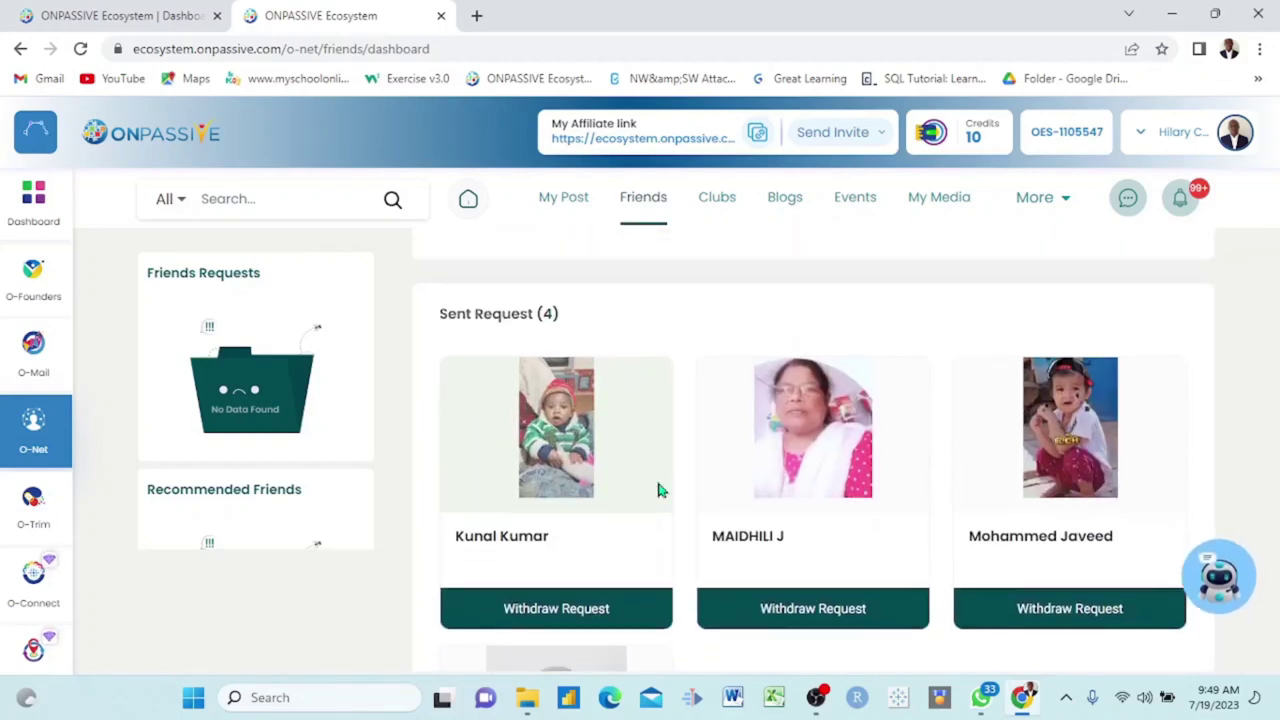
{"action": "scroll", "coordinate": [656, 477], "scroll_direction": "down", "scroll_amount": 1}
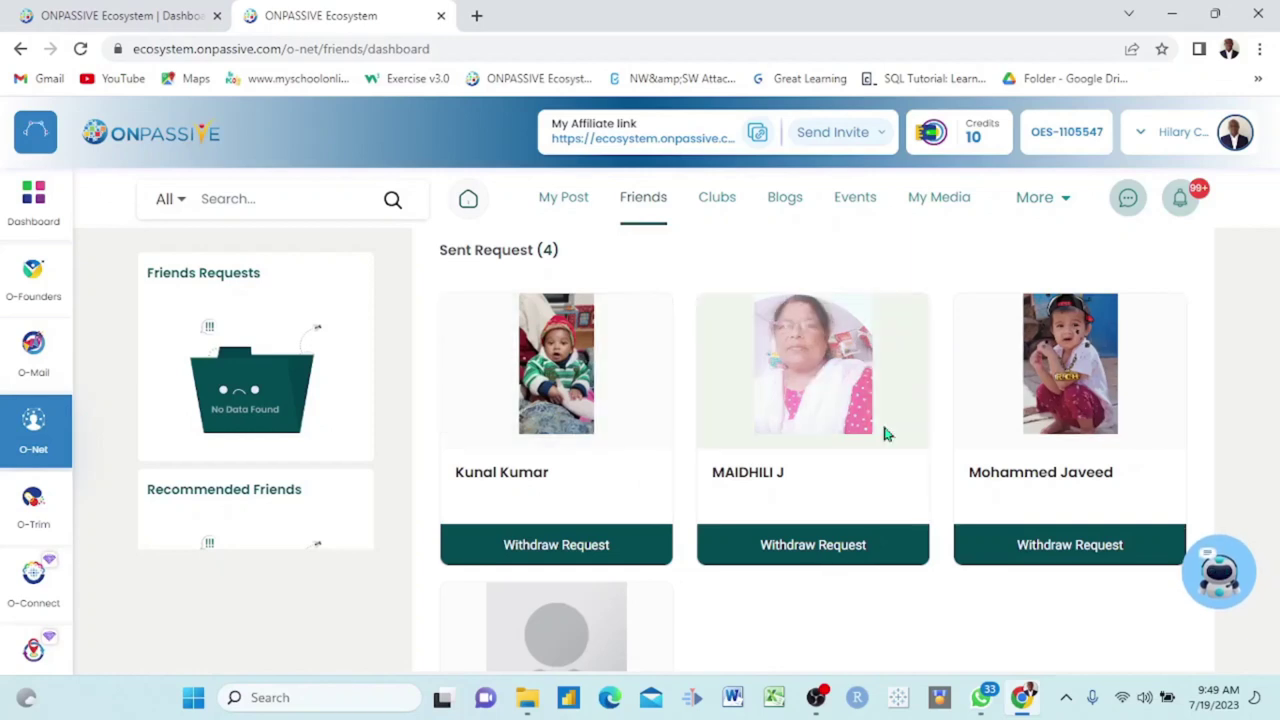
{"action": "scroll", "coordinate": [884, 433], "scroll_direction": "down", "scroll_amount": 10}
{"action": "scroll", "coordinate": [884, 433], "scroll_direction": "up", "scroll_amount": 3}
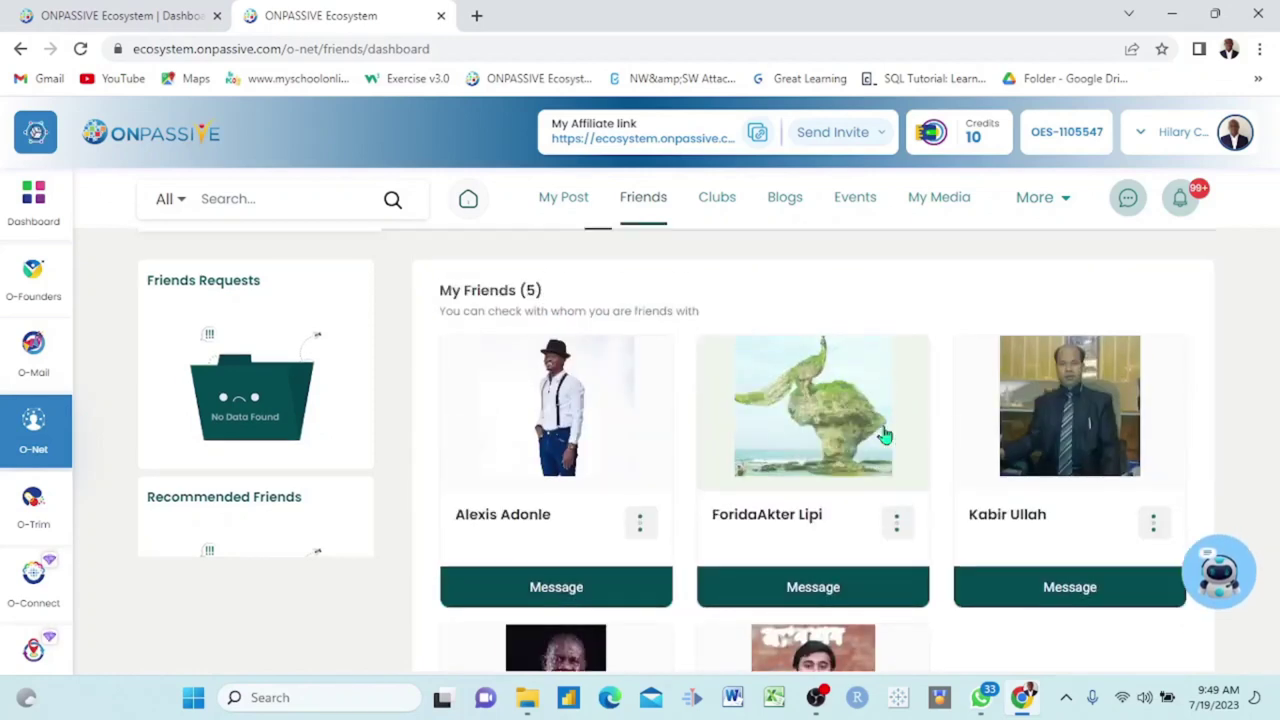
{"action": "scroll", "coordinate": [884, 433], "scroll_direction": "down", "scroll_amount": 1}
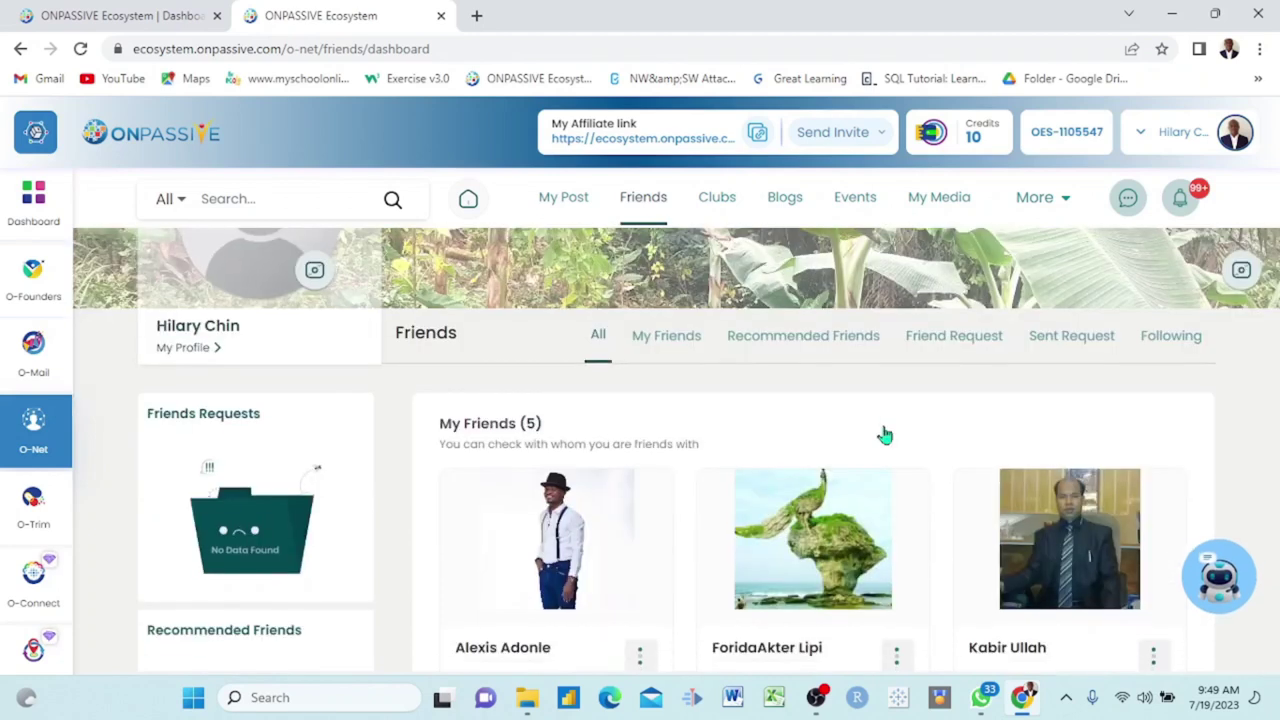
{"action": "scroll", "coordinate": [884, 433], "scroll_direction": "up", "scroll_amount": 1}
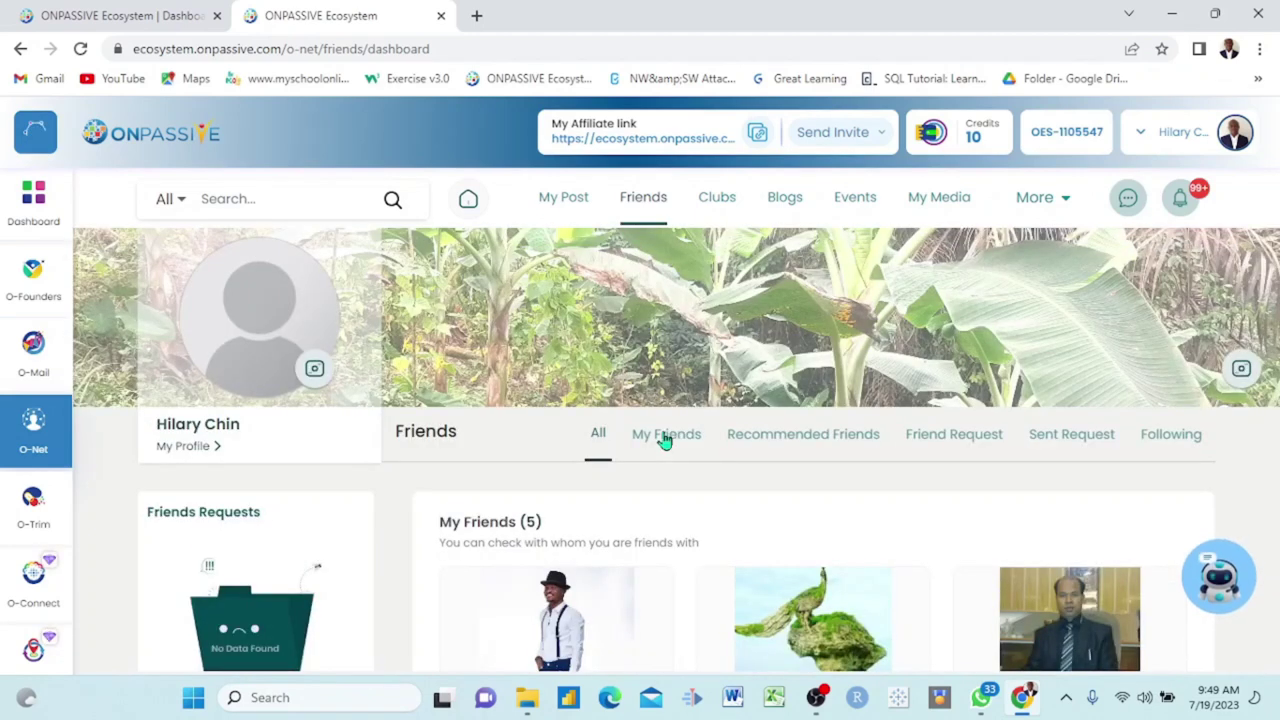
{"action": "left_click", "coordinate": [665, 440]}
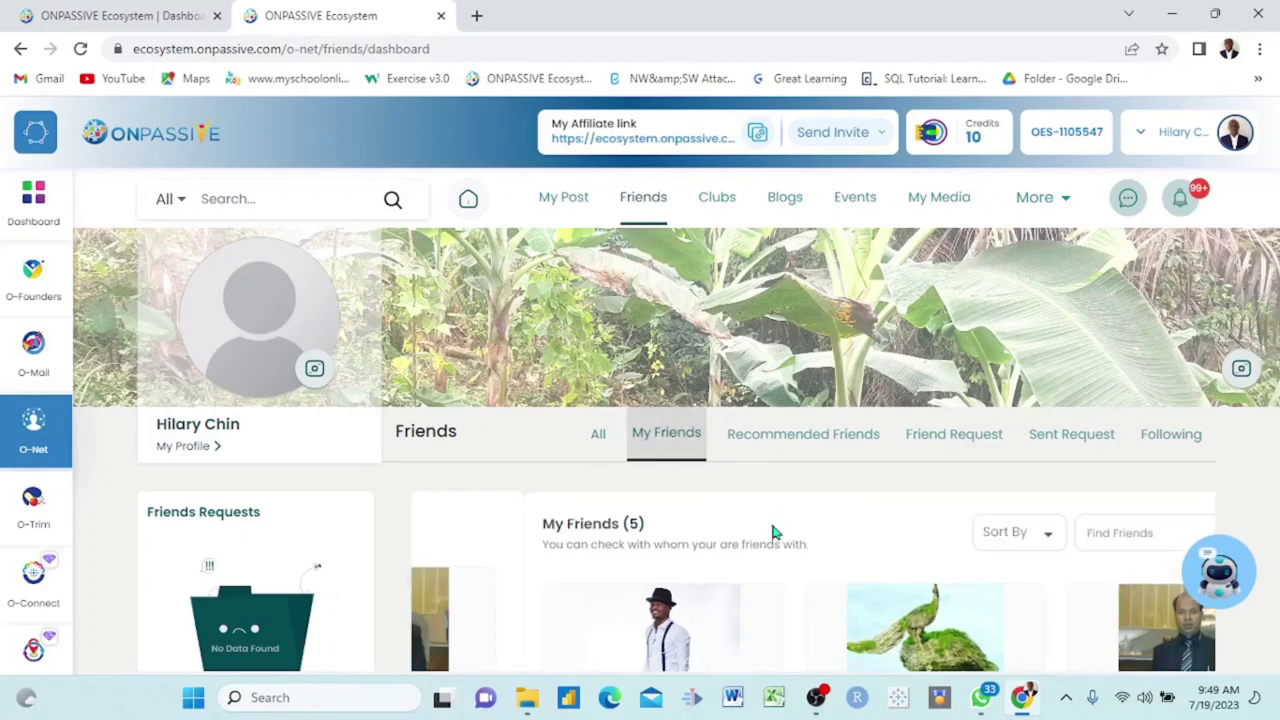
Check the friends list sort options and switch to the recommended friends view
{"action": "scroll", "coordinate": [772, 530], "scroll_direction": "down", "scroll_amount": 4}
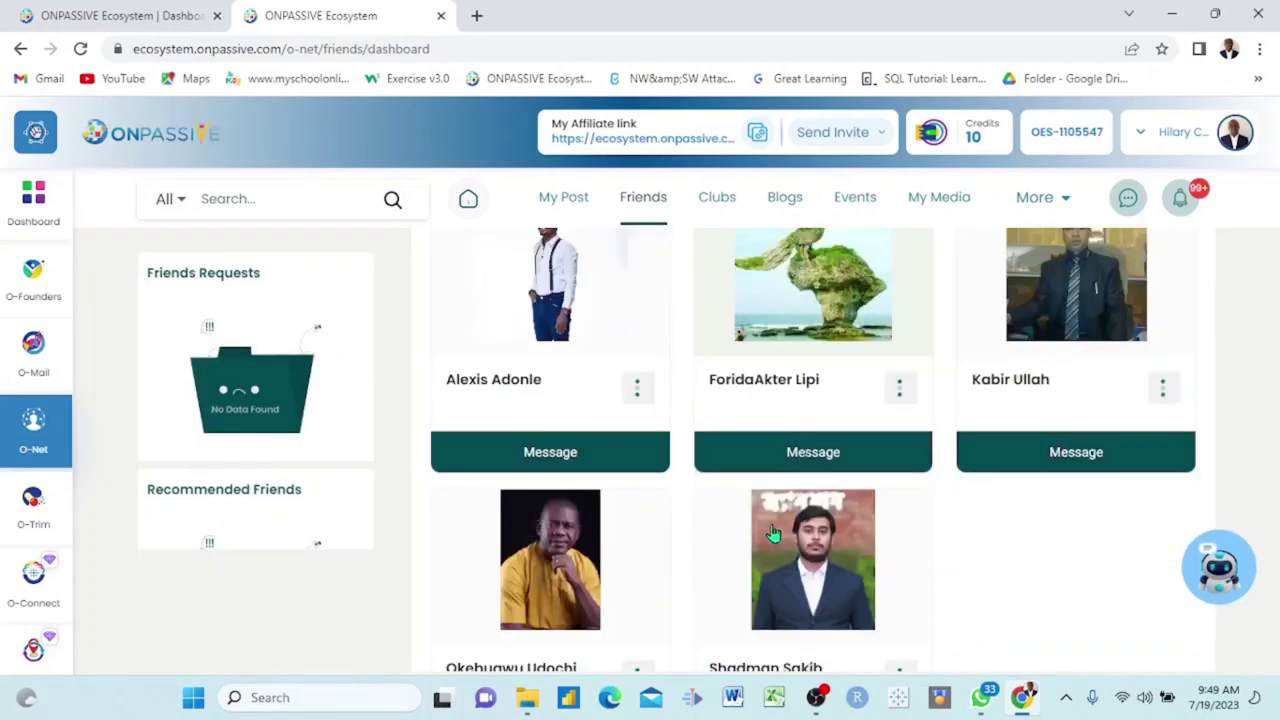
{"action": "scroll", "coordinate": [772, 535], "scroll_direction": "down", "scroll_amount": 2}
{"action": "scroll", "coordinate": [772, 535], "scroll_direction": "up", "scroll_amount": 1}
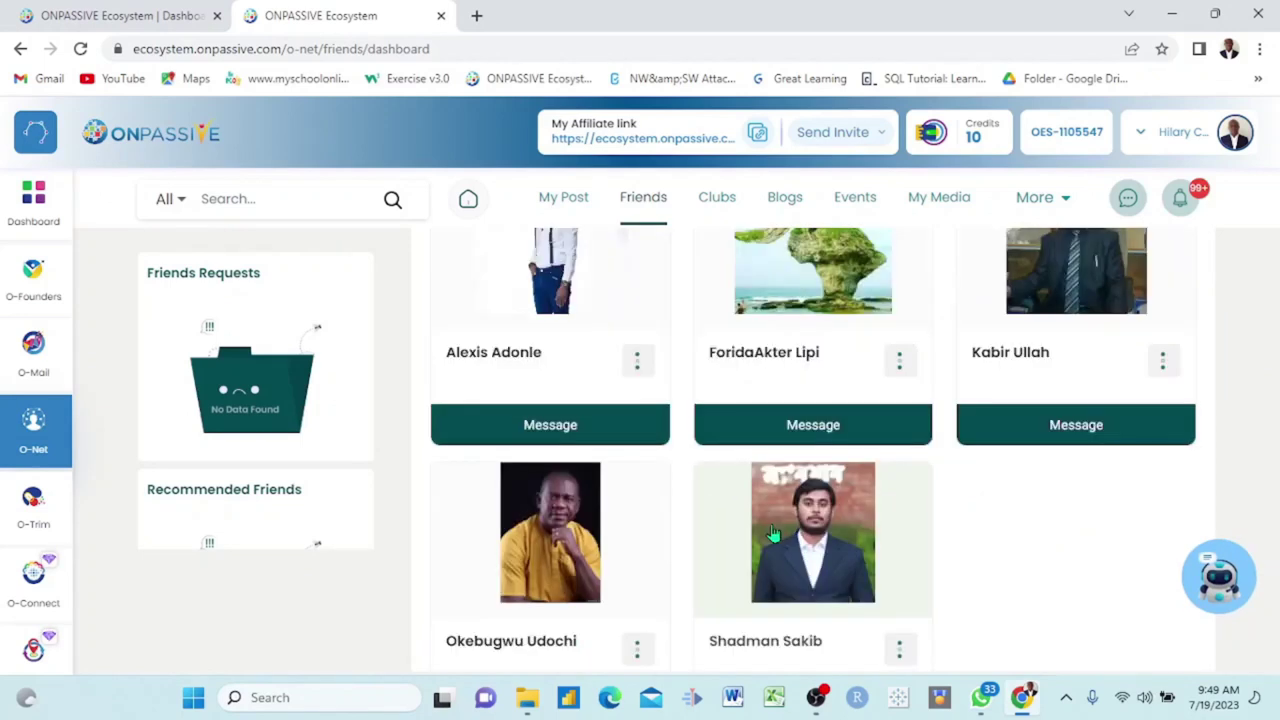
{"action": "scroll", "coordinate": [772, 535], "scroll_direction": "up", "scroll_amount": 4}
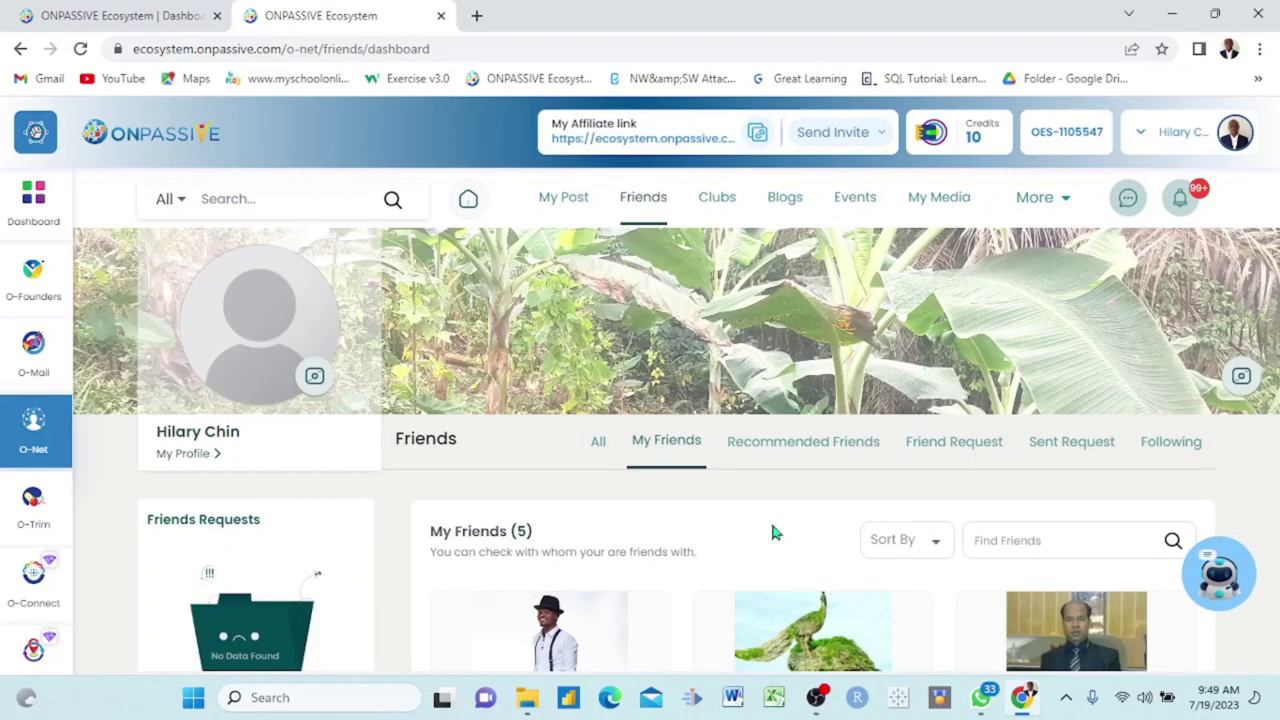
{"action": "left_click", "coordinate": [938, 549]}
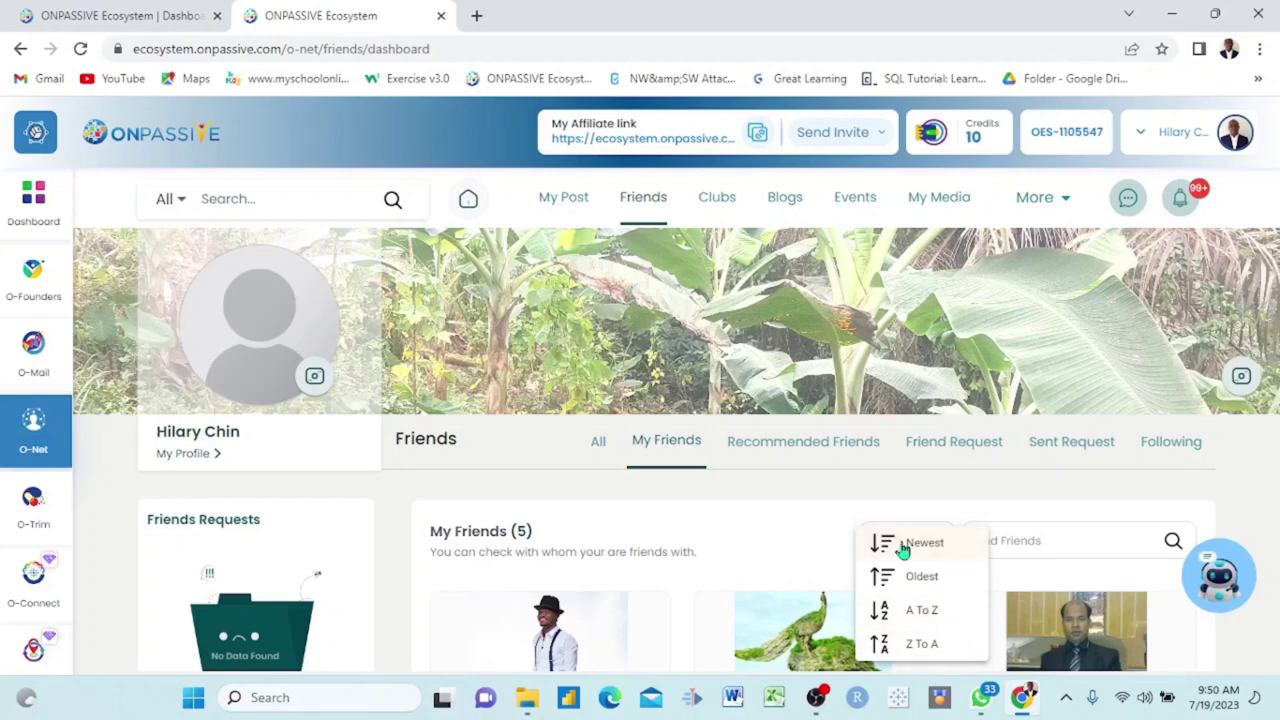
{"action": "left_click", "coordinate": [790, 445]}
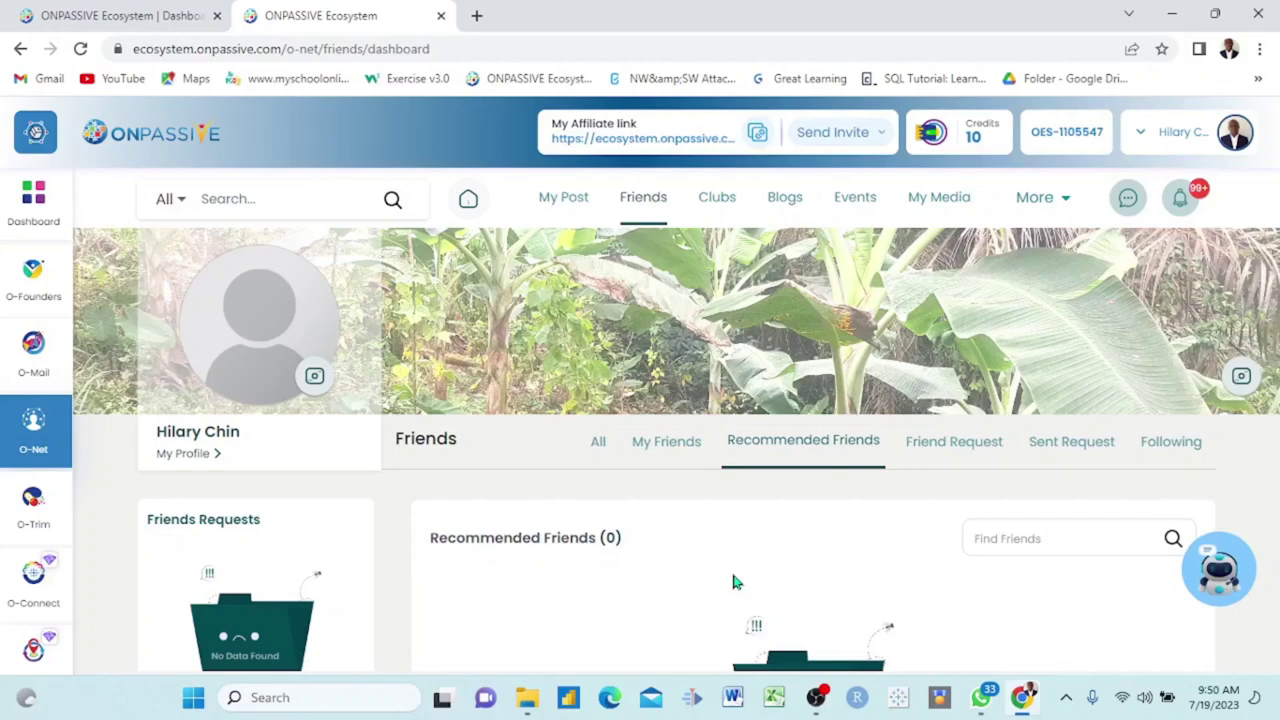
Review the received friend requests (0) and the 4 sent requests
{"action": "left_click", "coordinate": [937, 447]}
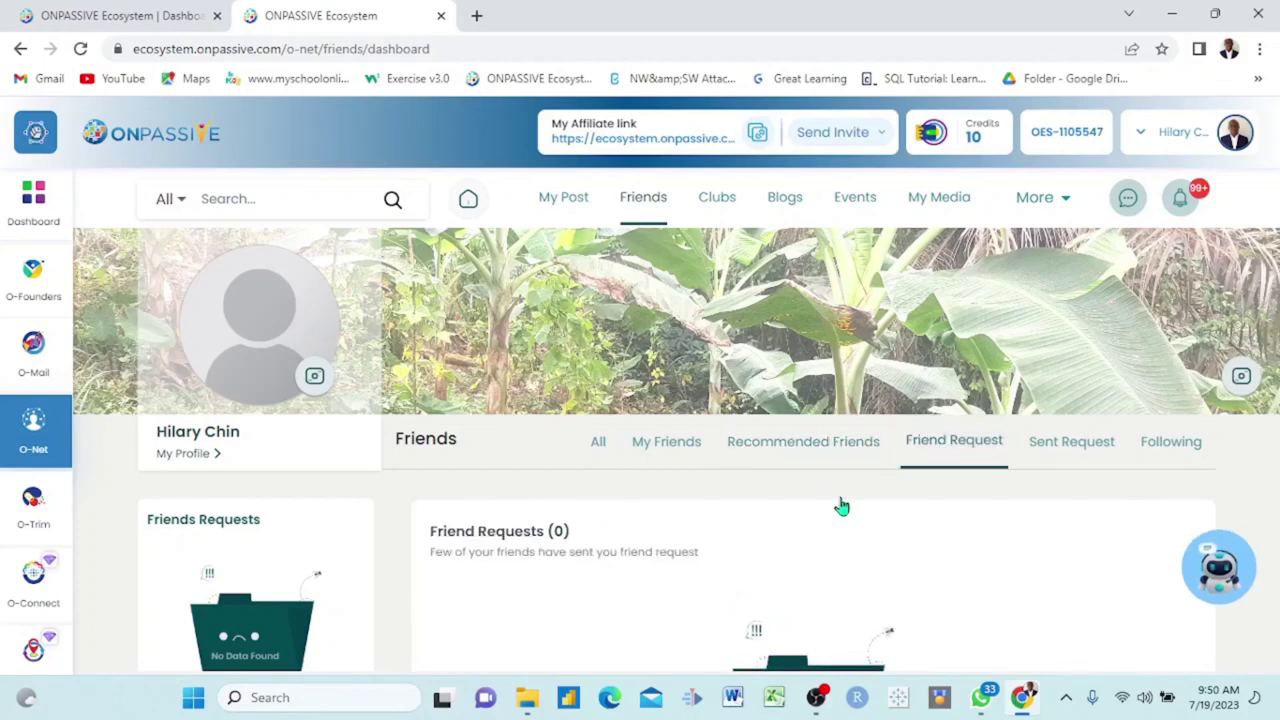
{"action": "scroll", "coordinate": [837, 550], "scroll_direction": "down", "scroll_amount": 2}
{"action": "scroll", "coordinate": [832, 591], "scroll_direction": "up", "scroll_amount": 2}
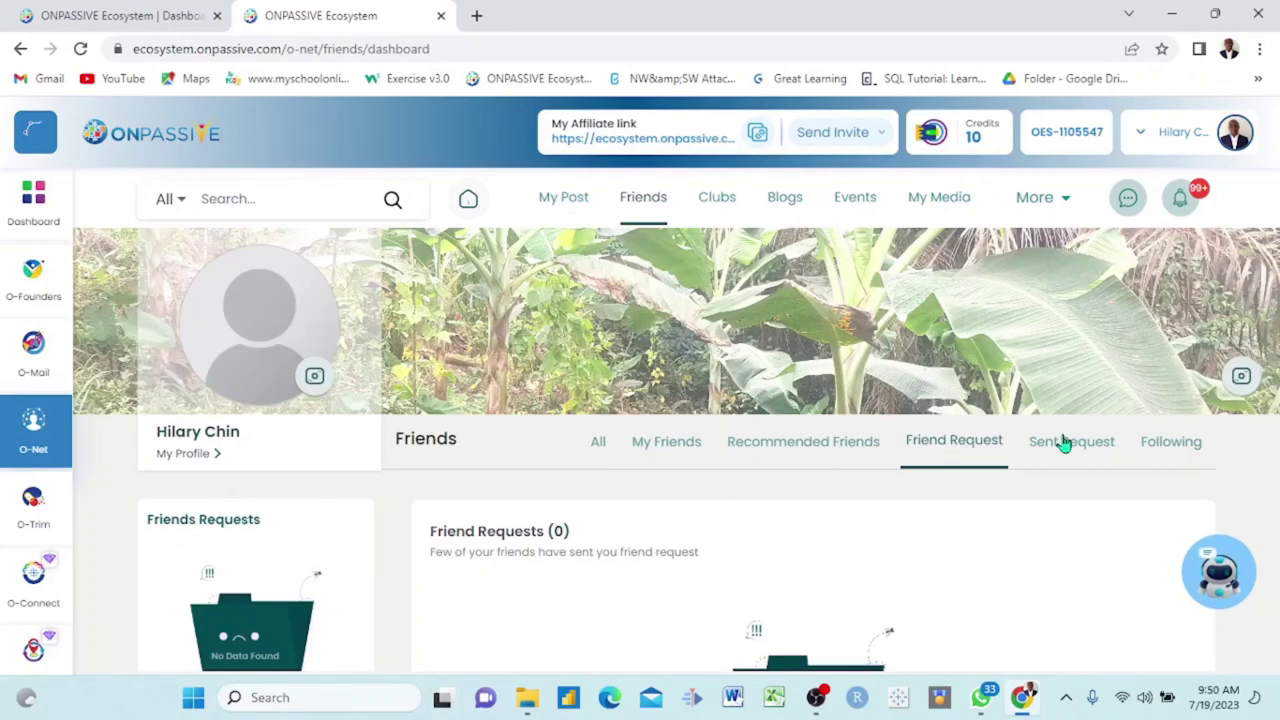
{"action": "left_click", "coordinate": [1065, 444]}
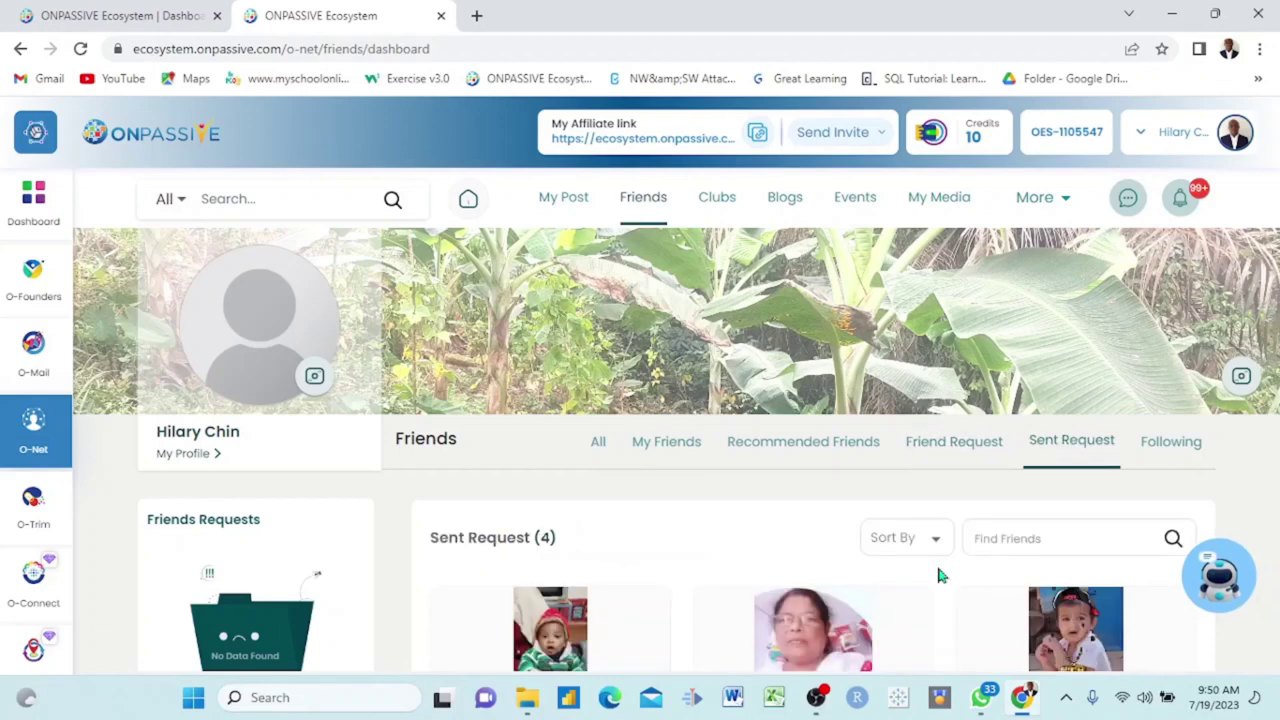
{"action": "scroll", "coordinate": [938, 575], "scroll_direction": "down", "scroll_amount": 3}
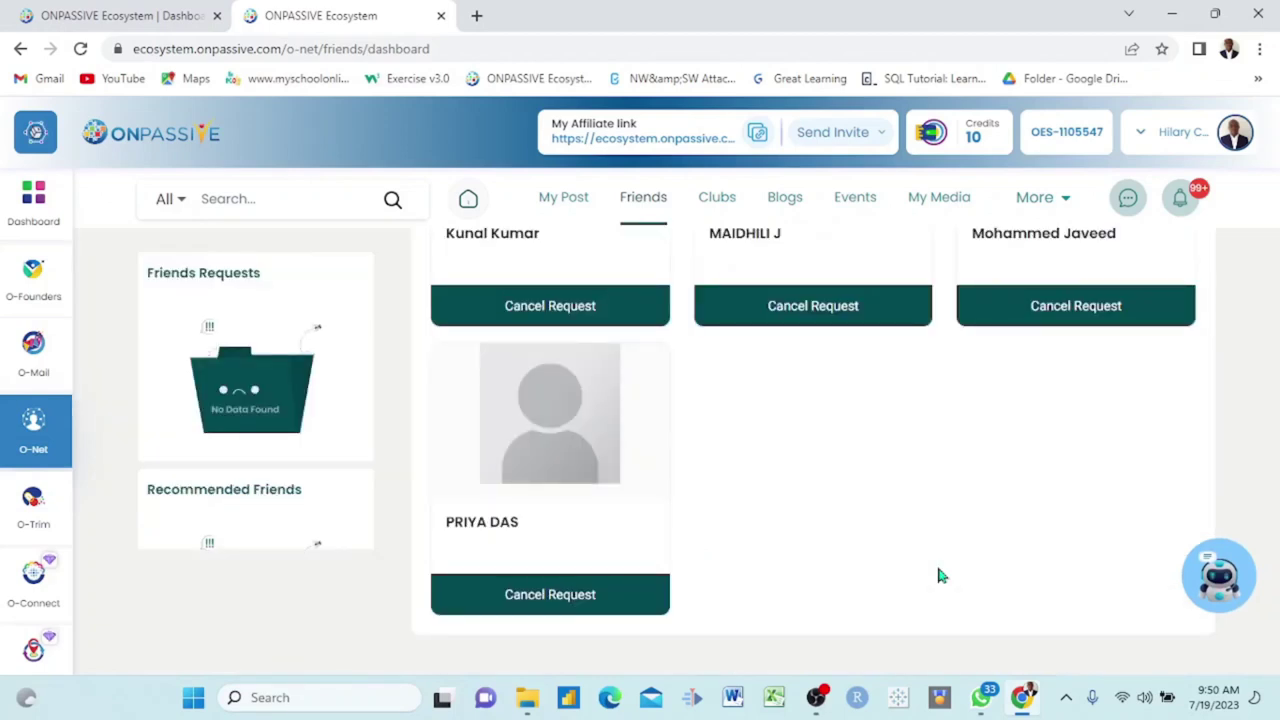
{"action": "scroll", "coordinate": [938, 575], "scroll_direction": "up", "scroll_amount": 3}
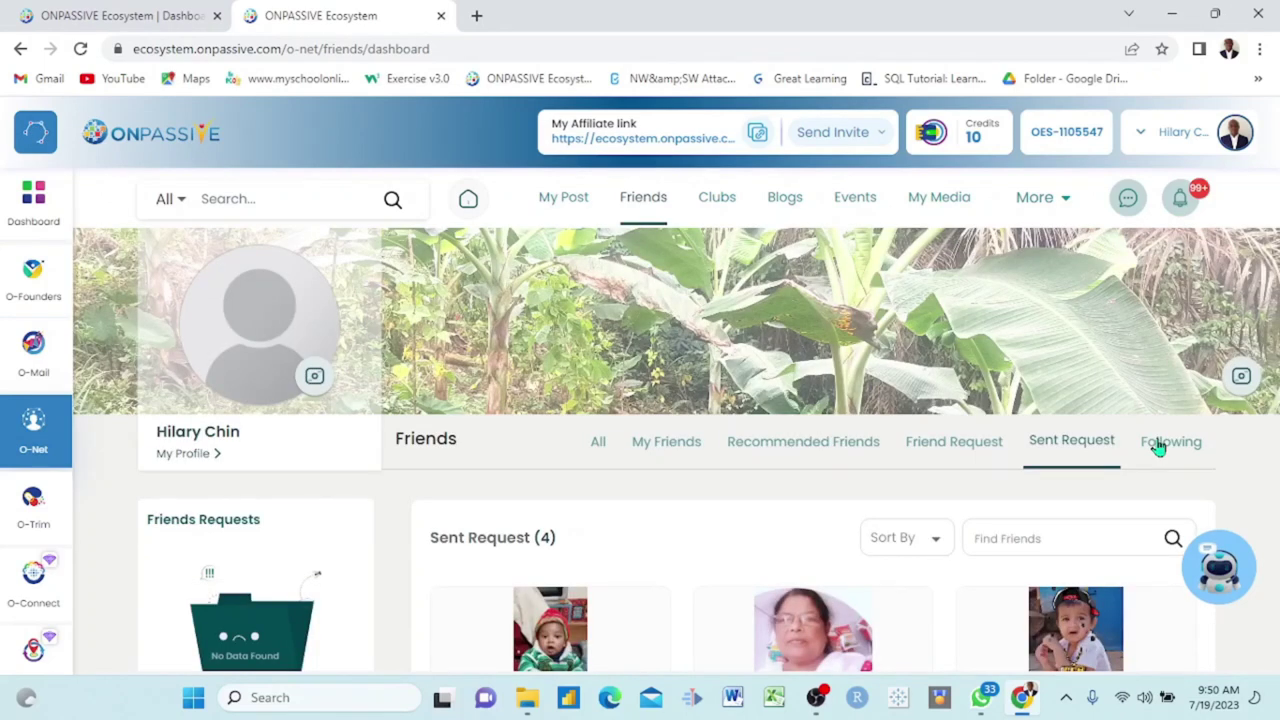
Browse the followers and following lists
{"action": "left_click", "coordinate": [1157, 448]}
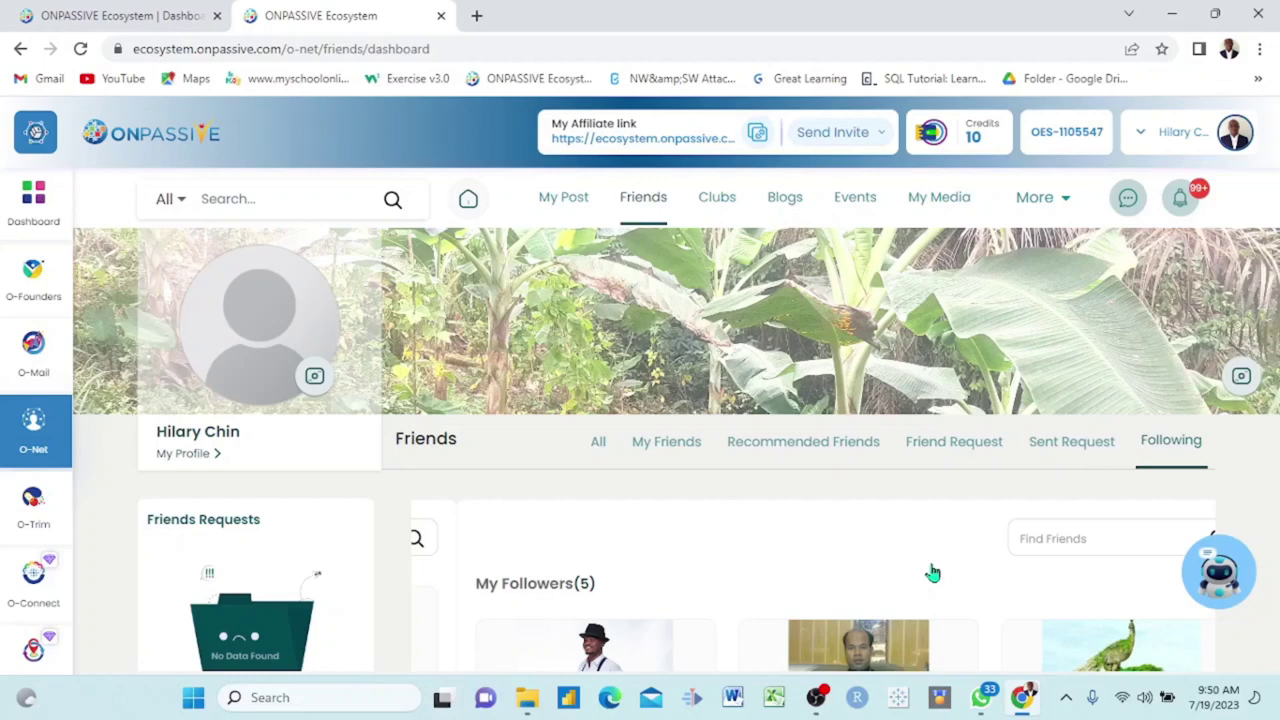
{"action": "scroll", "coordinate": [932, 572], "scroll_direction": "down", "scroll_amount": 5}
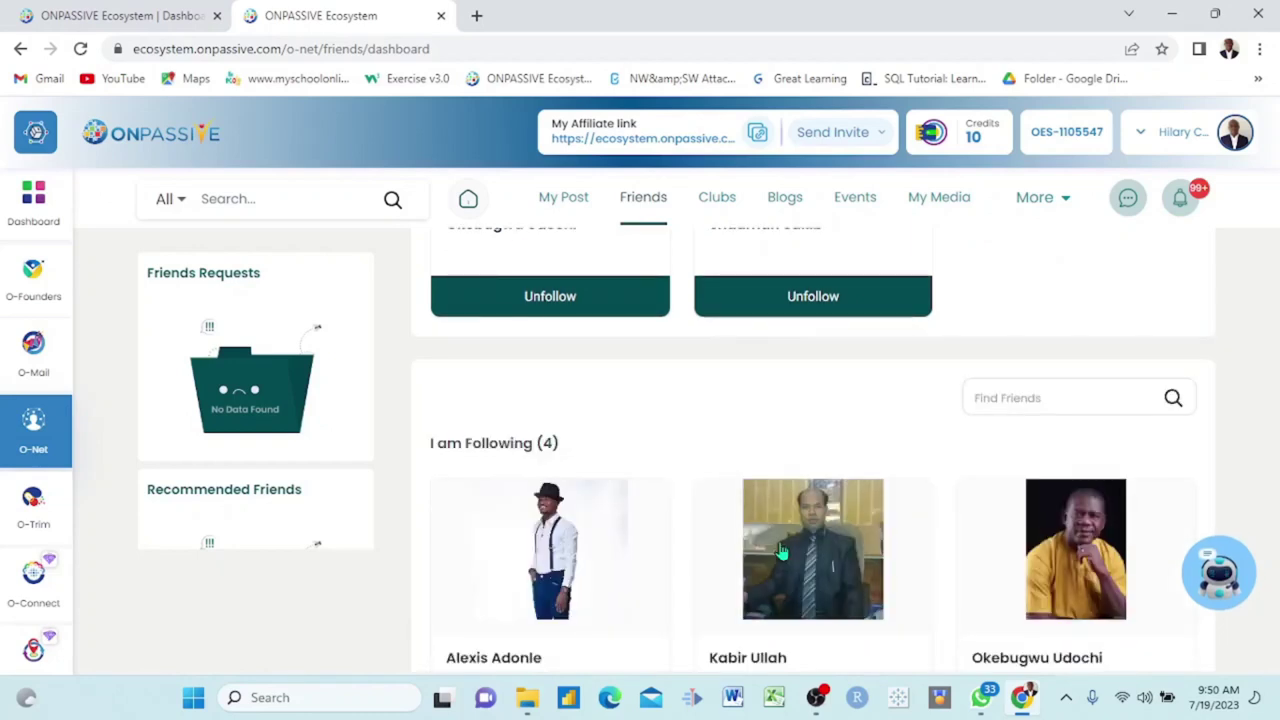
{"action": "scroll", "coordinate": [762, 494], "scroll_direction": "up", "scroll_amount": 3}
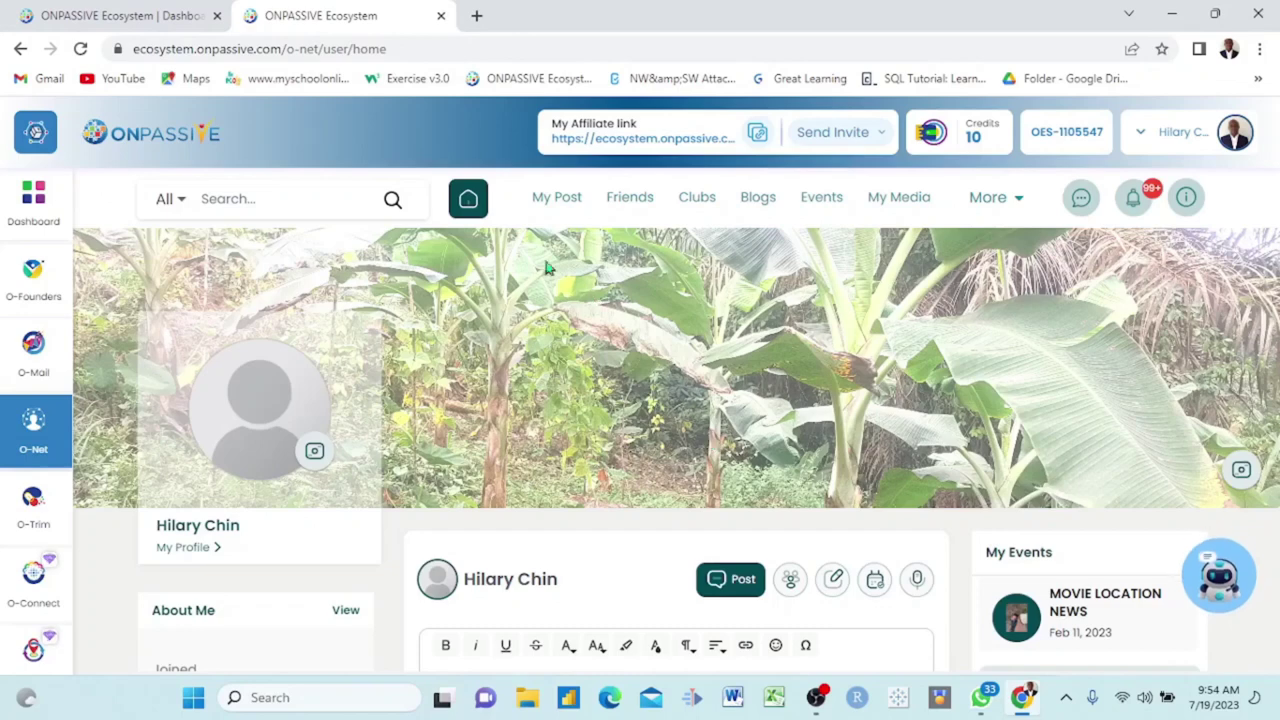
{"action": "scroll", "coordinate": [627, 449], "scroll_direction": "down", "scroll_amount": 3}
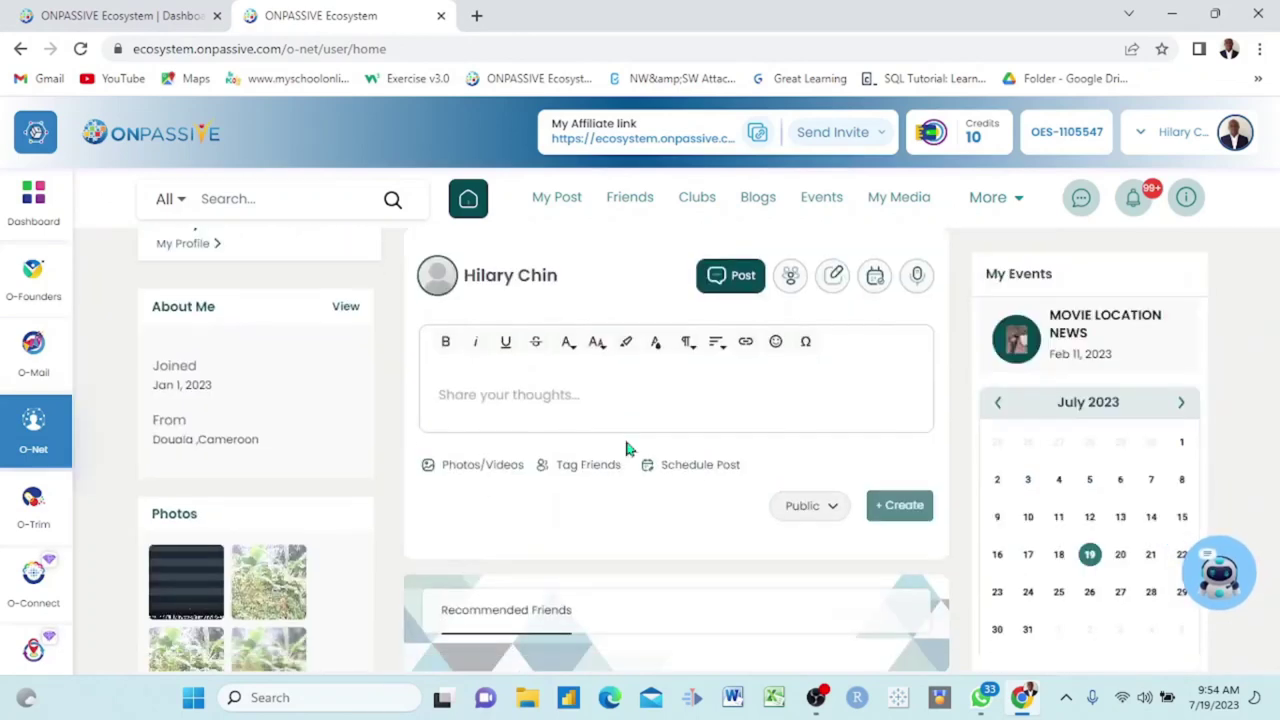
{"action": "scroll", "coordinate": [624, 435], "scroll_direction": "down", "scroll_amount": 2}
{"action": "scroll", "coordinate": [624, 435], "scroll_direction": "up", "scroll_amount": 5}
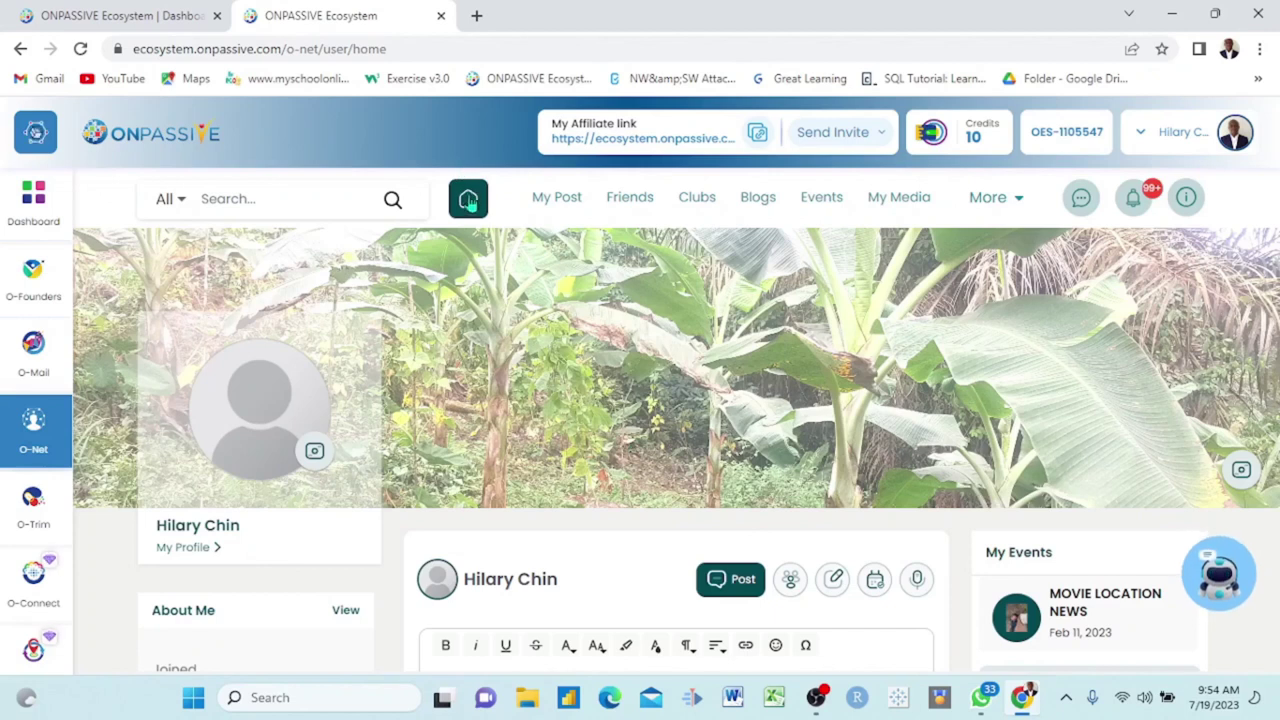
{"action": "scroll", "coordinate": [615, 451], "scroll_direction": "down", "scroll_amount": 3}
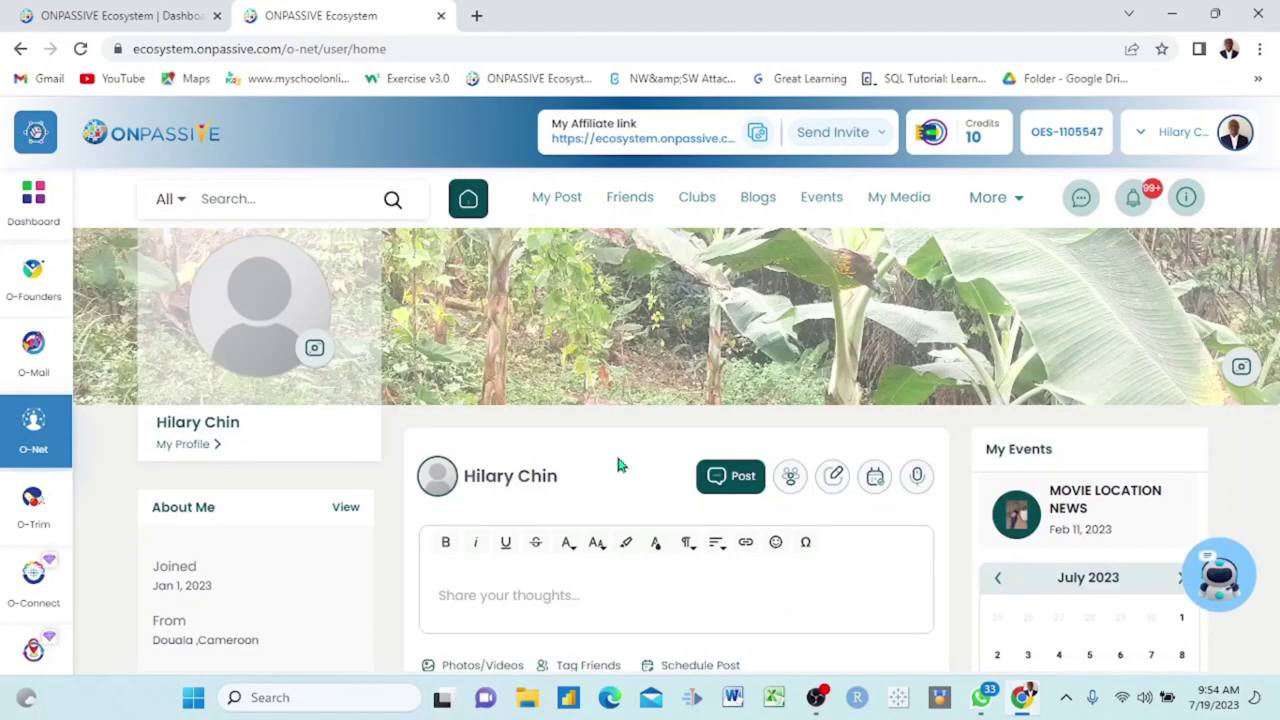
{"action": "scroll", "coordinate": [615, 451], "scroll_direction": "down", "scroll_amount": 6}
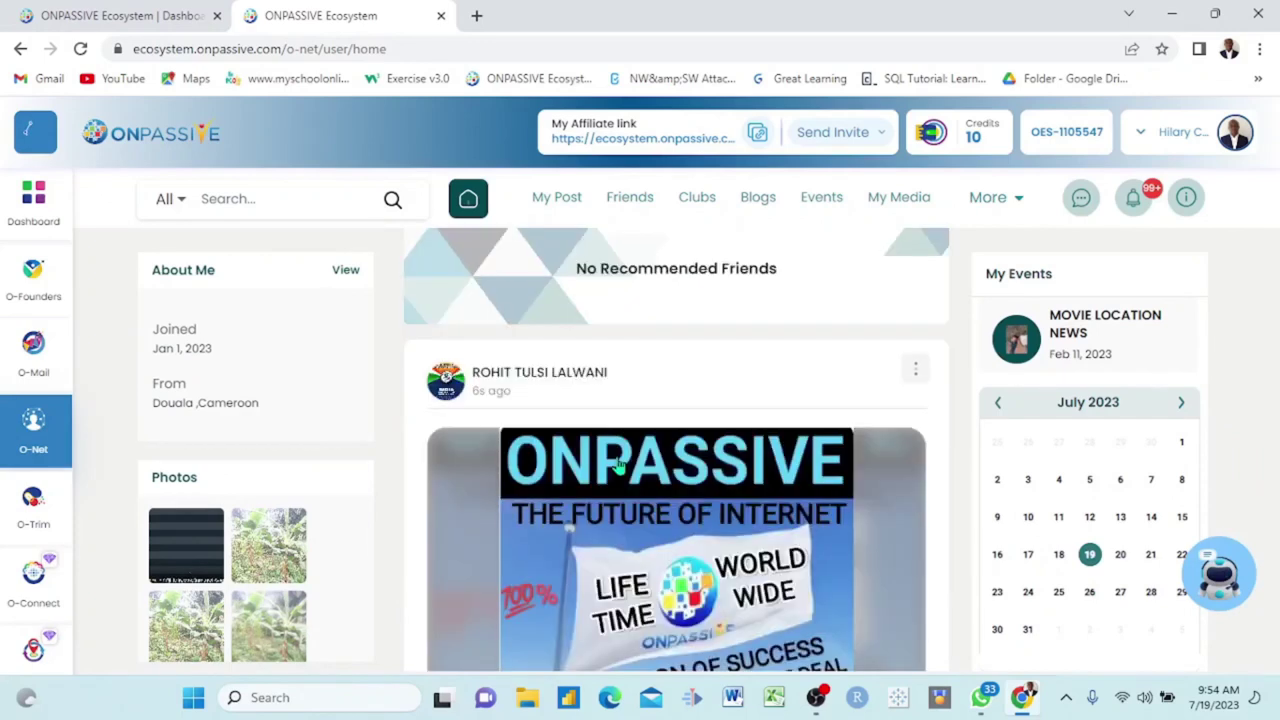
{"action": "scroll", "coordinate": [619, 463], "scroll_direction": "down", "scroll_amount": 2}
{"action": "scroll", "coordinate": [619, 463], "scroll_direction": "down", "scroll_amount": 4}
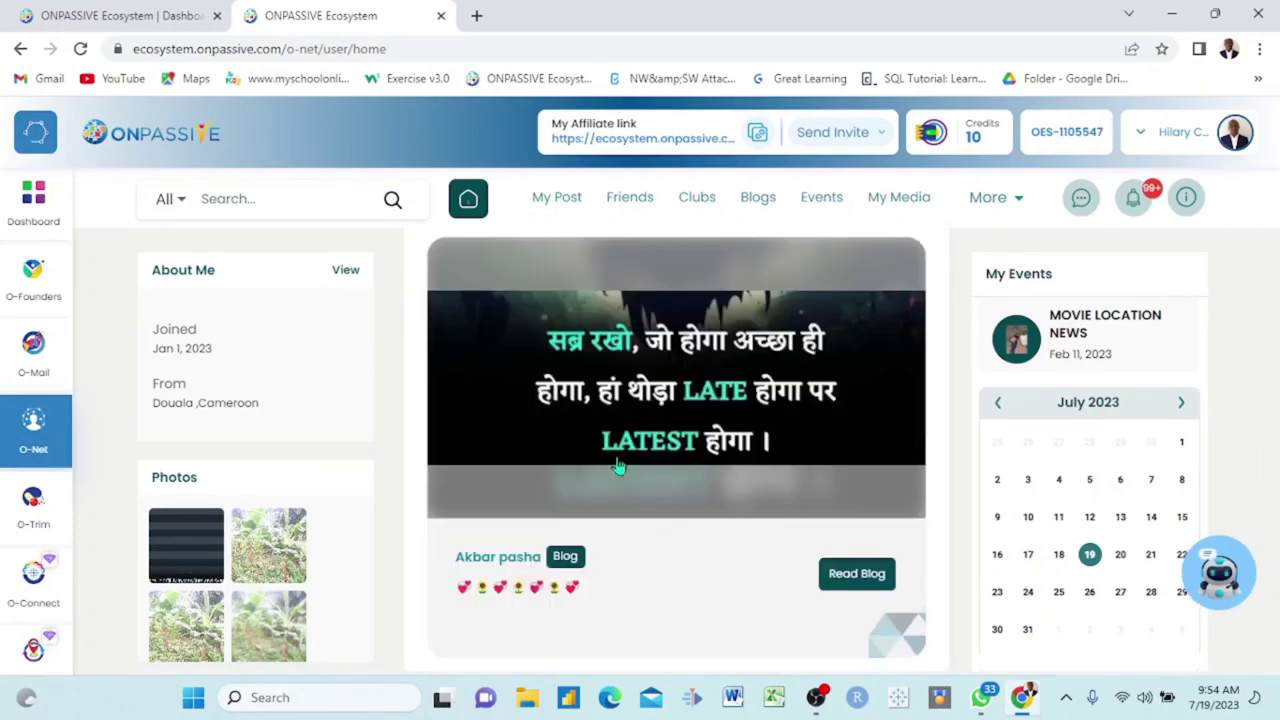
{"action": "scroll", "coordinate": [619, 466], "scroll_direction": "up", "scroll_amount": 4}
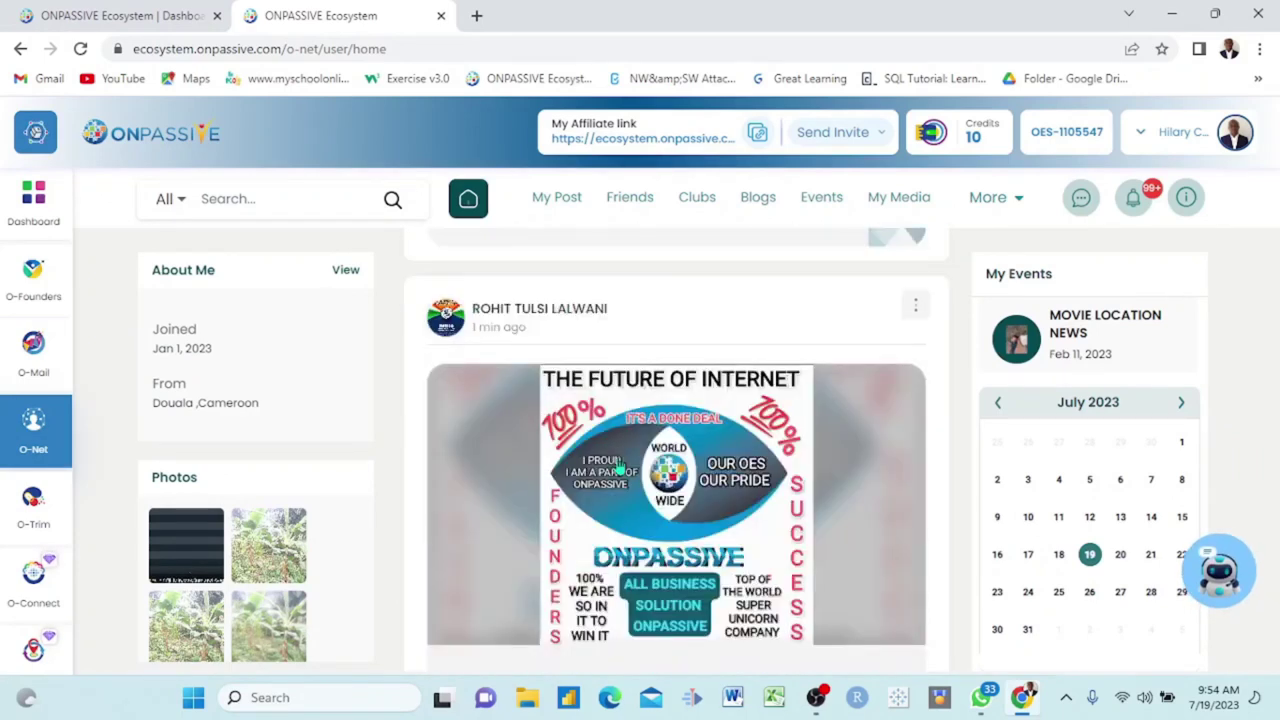
{"action": "scroll", "coordinate": [619, 463], "scroll_direction": "down", "scroll_amount": 6}
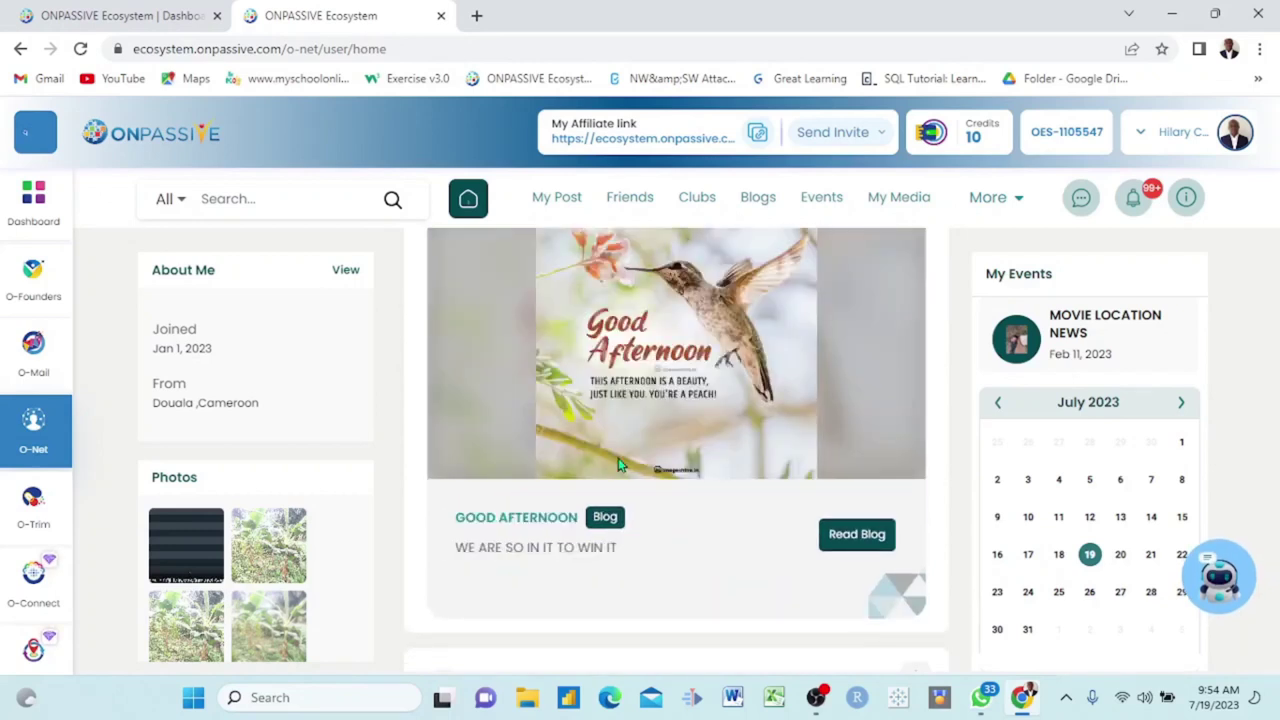
{"action": "scroll", "coordinate": [619, 463], "scroll_direction": "down", "scroll_amount": 6}
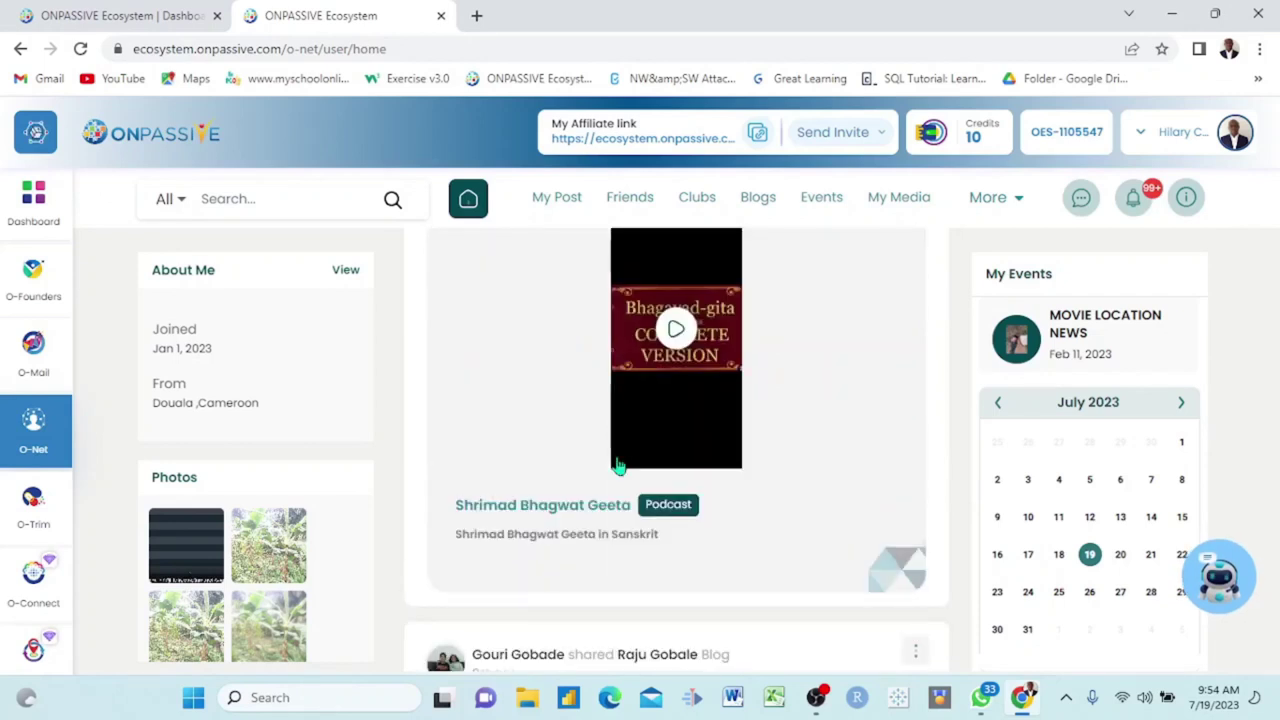
{"action": "scroll", "coordinate": [619, 466], "scroll_direction": "up", "scroll_amount": 3}
{"action": "scroll", "coordinate": [619, 466], "scroll_direction": "down", "scroll_amount": 4}
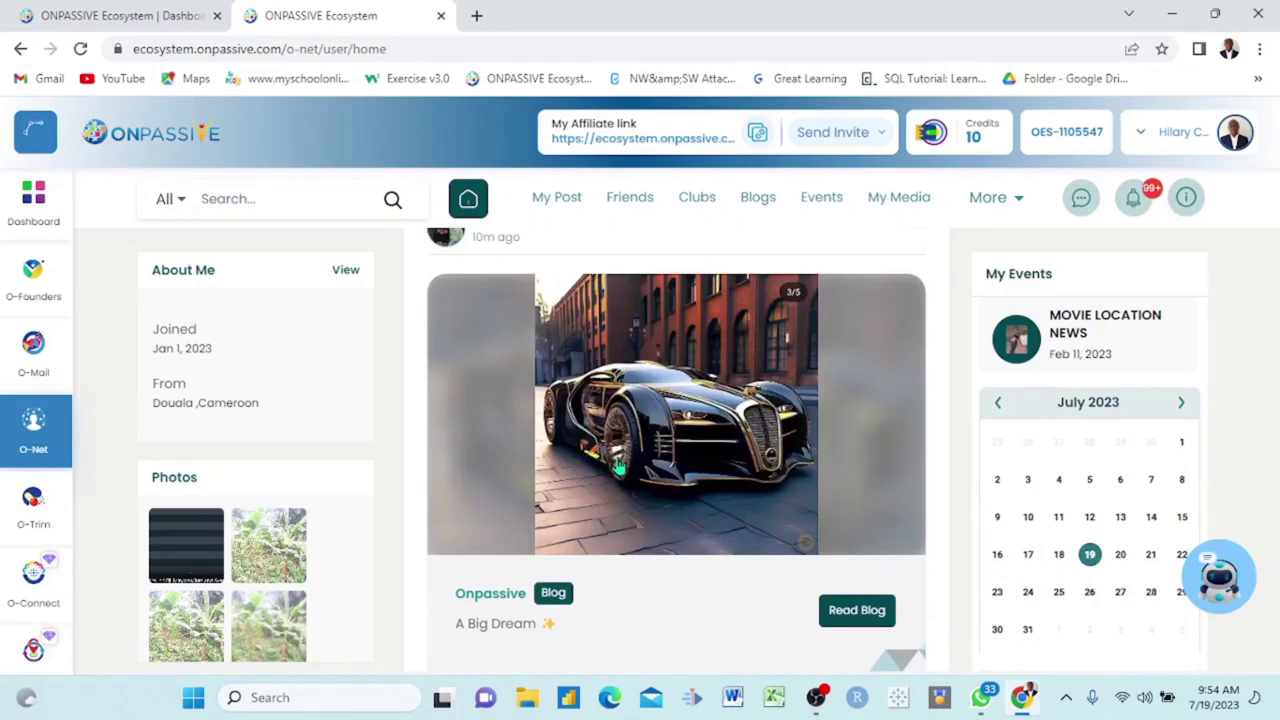
{"action": "scroll", "coordinate": [619, 465], "scroll_direction": "down", "scroll_amount": 10}
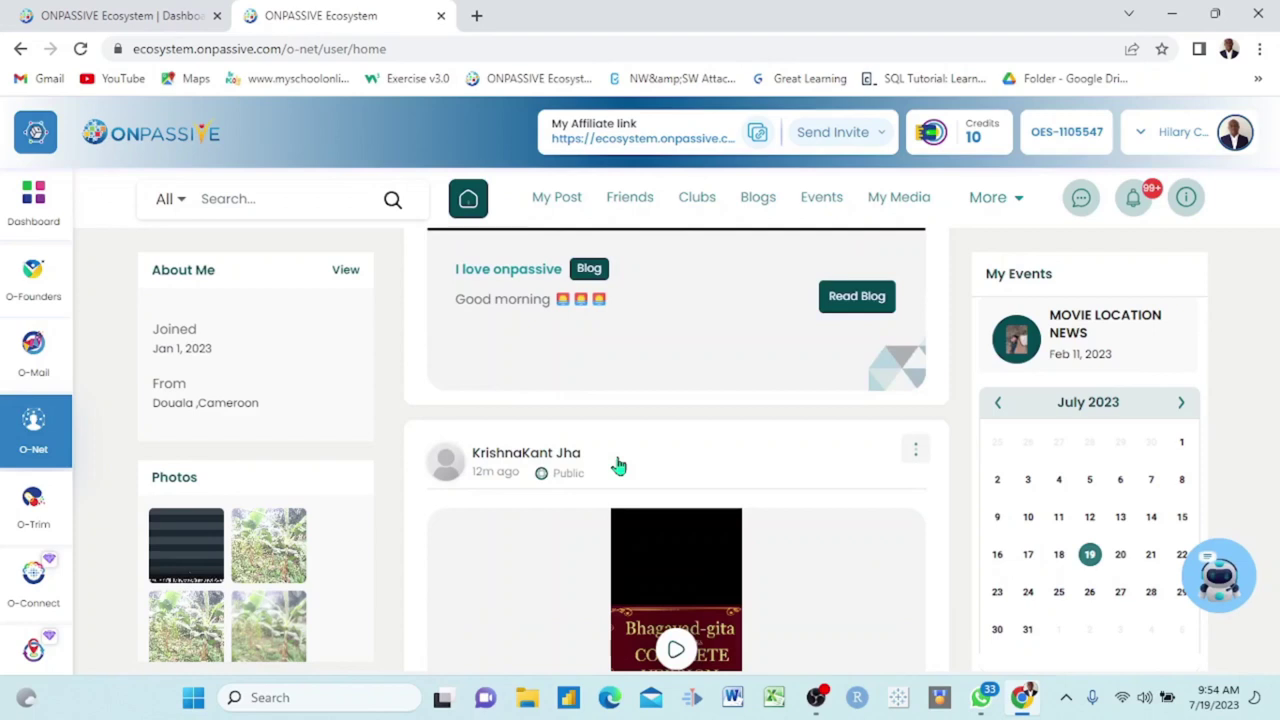
{"action": "scroll", "coordinate": [619, 466], "scroll_direction": "down", "scroll_amount": 10}
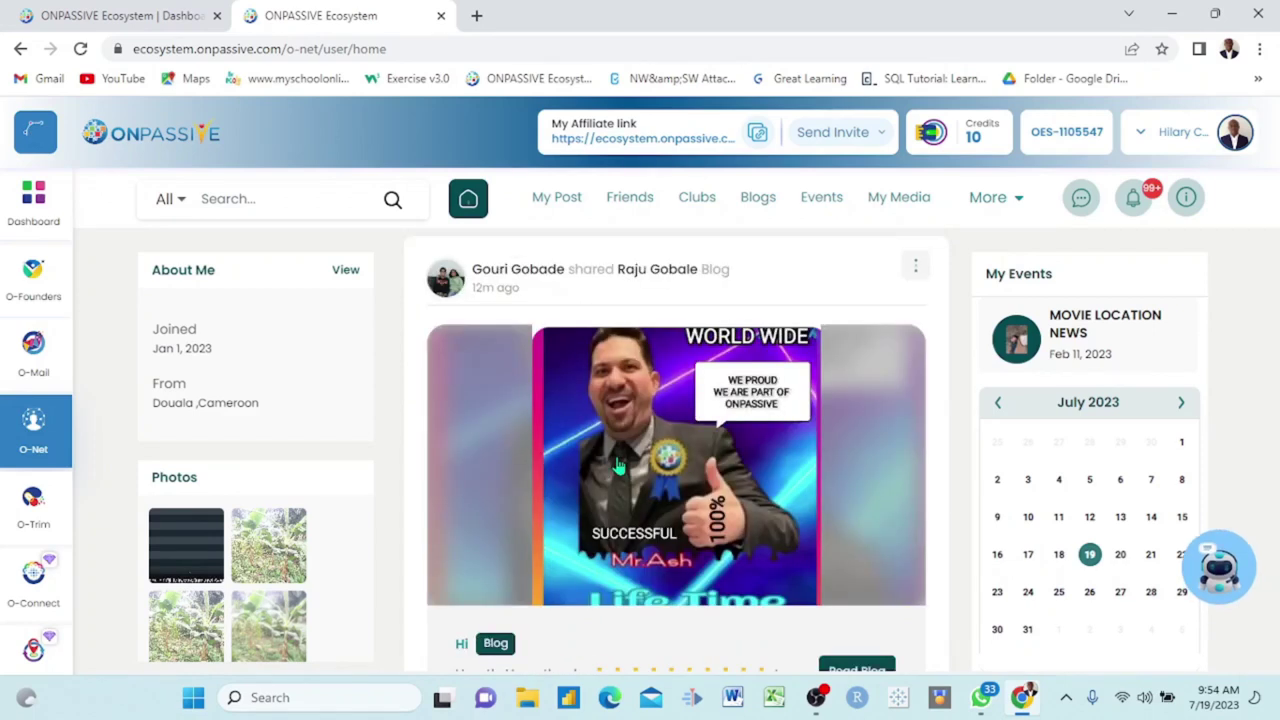
{"action": "scroll", "coordinate": [618, 466], "scroll_direction": "down", "scroll_amount": 7}
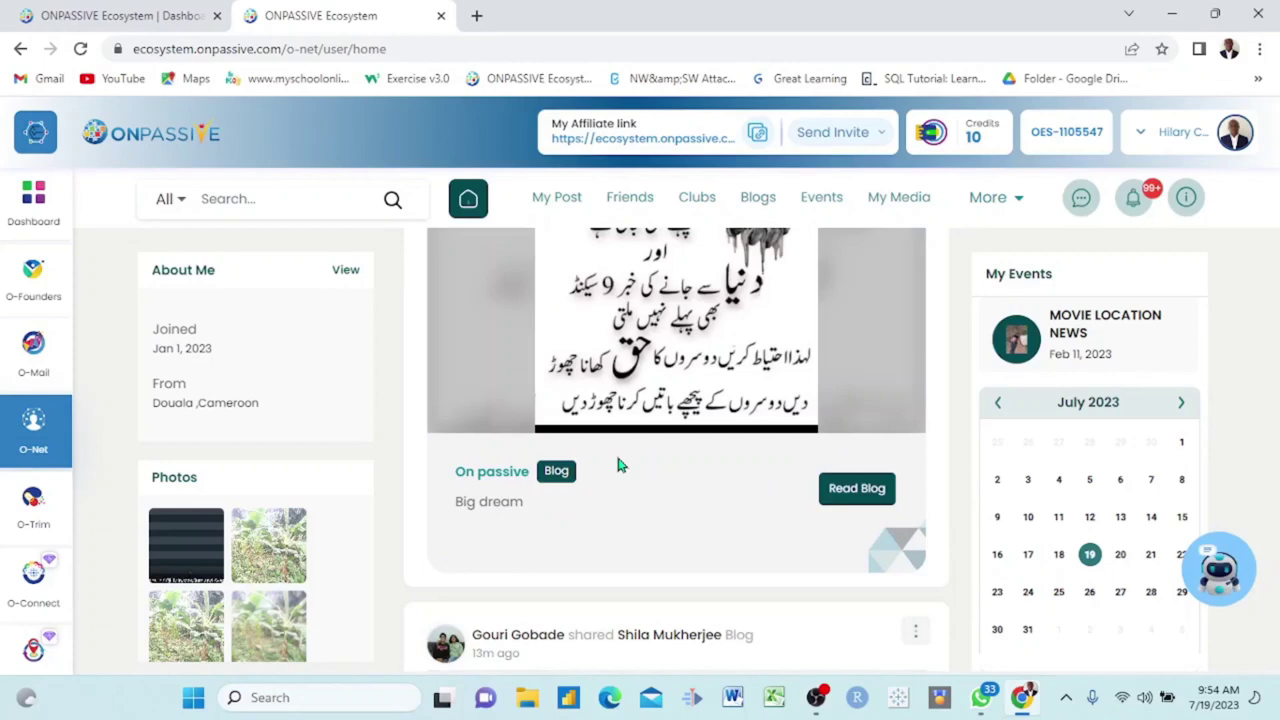
{"action": "scroll", "coordinate": [618, 465], "scroll_direction": "down", "scroll_amount": 10}
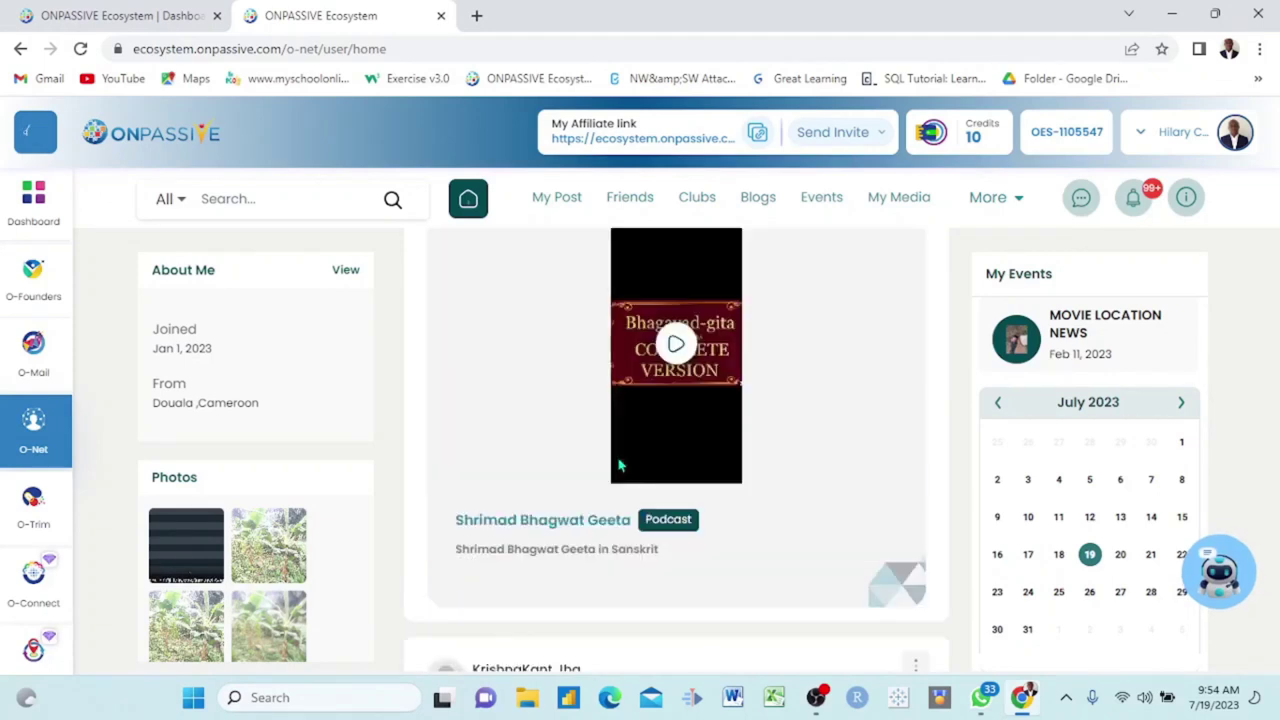
{"action": "scroll", "coordinate": [619, 465], "scroll_direction": "up", "scroll_amount": 1}
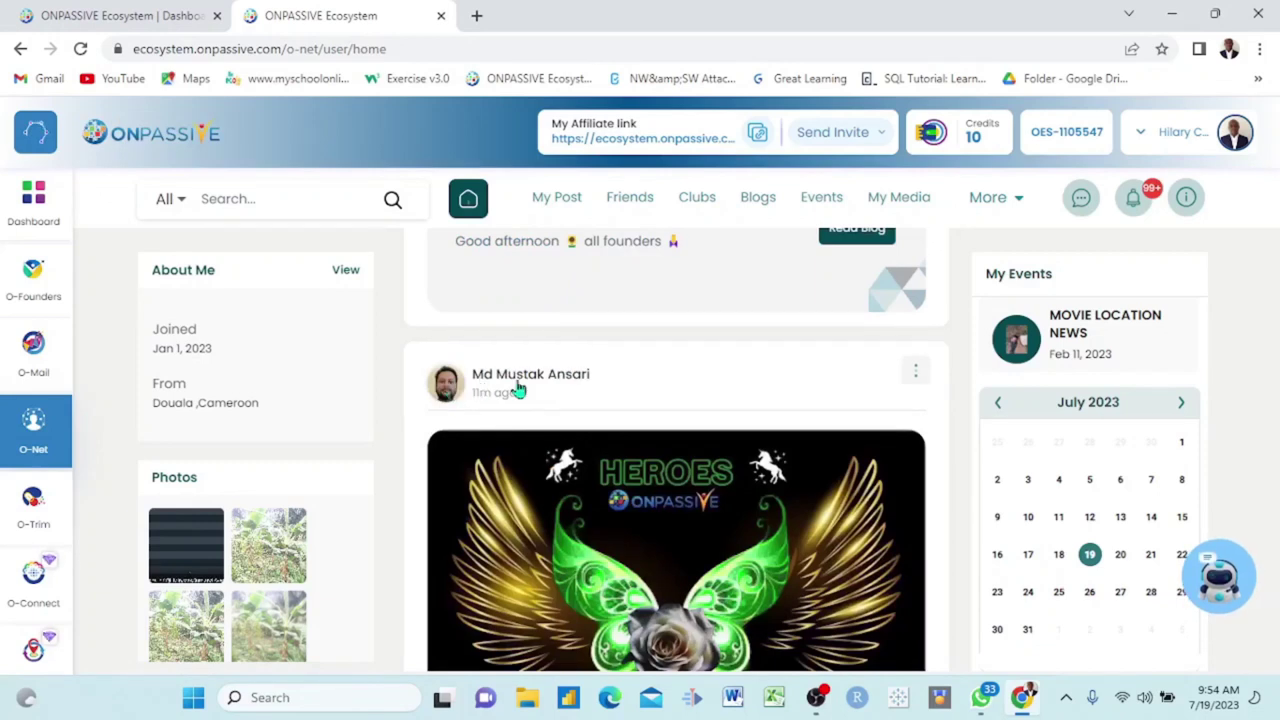
{"action": "left_click", "coordinate": [441, 390]}
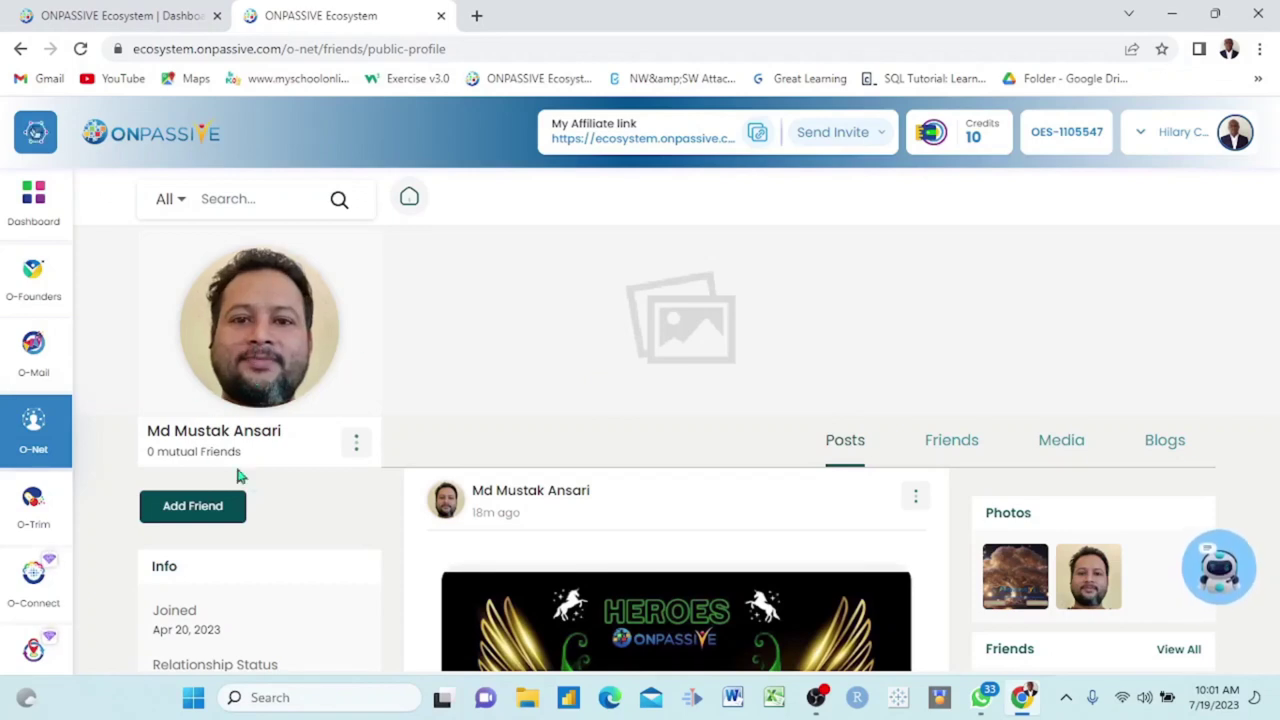
{"action": "left_click", "coordinate": [235, 502]}
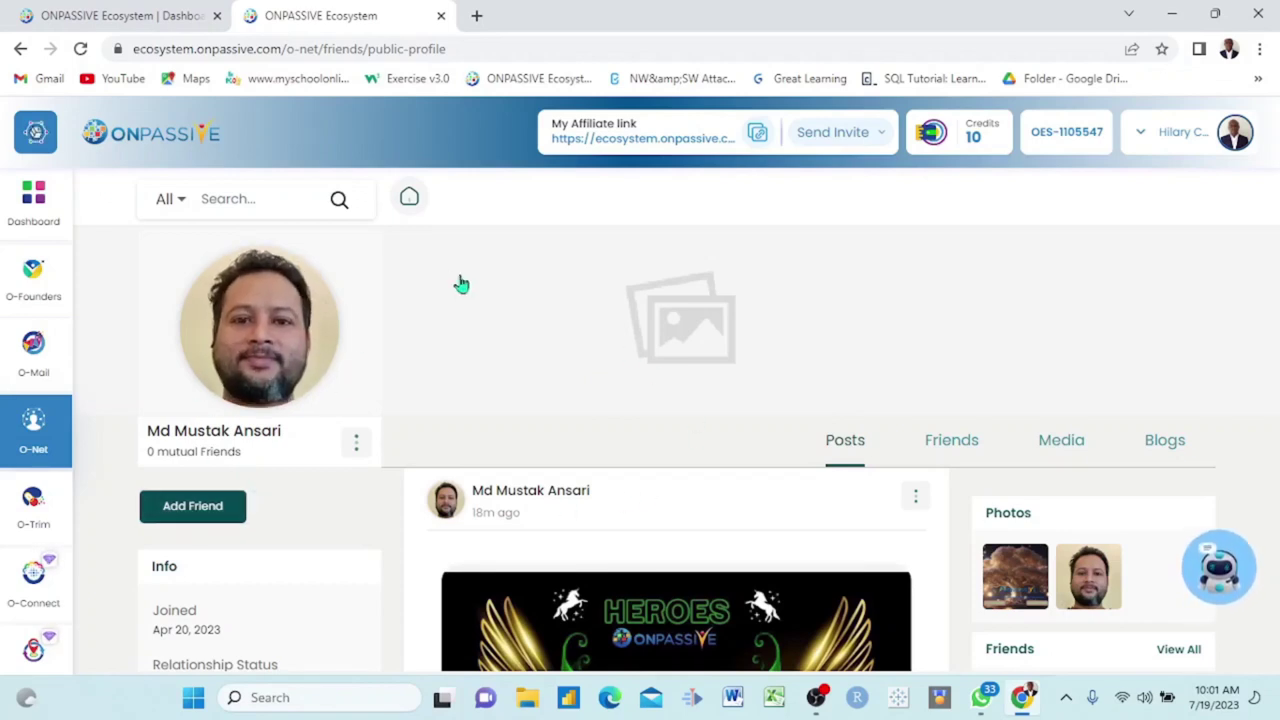
{"action": "scroll", "coordinate": [579, 535], "scroll_direction": "down", "scroll_amount": 10}
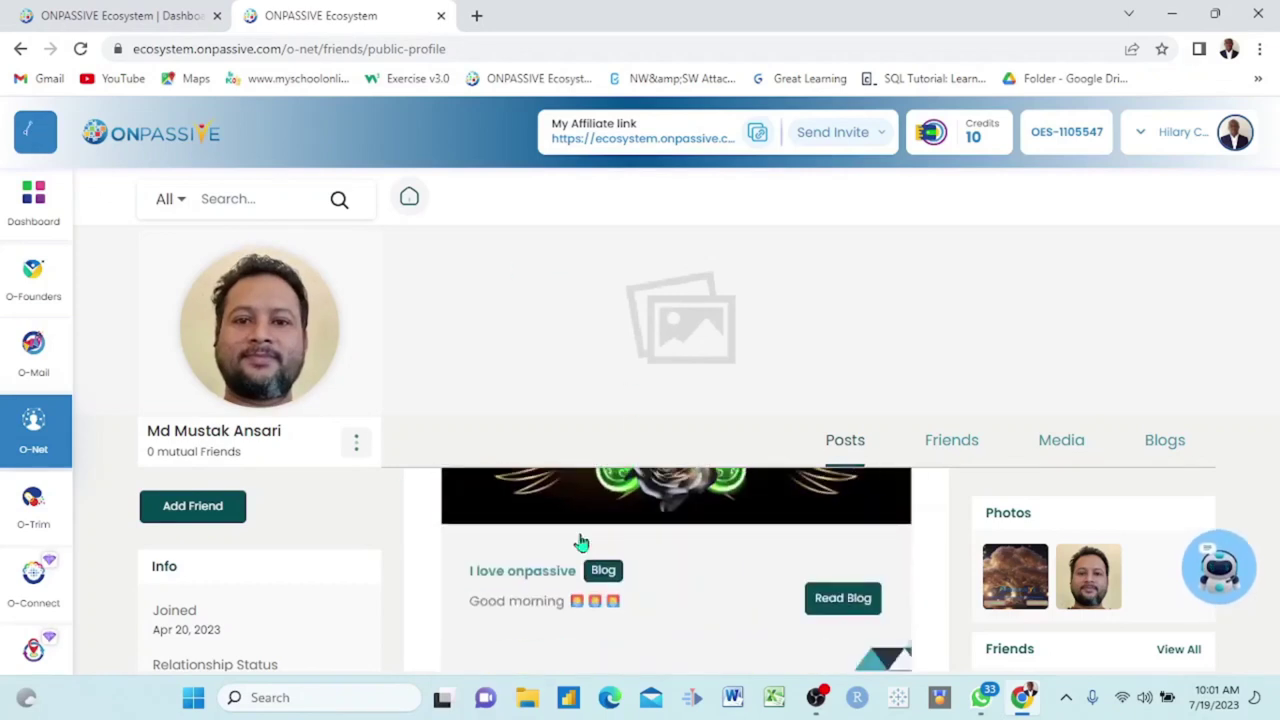
{"action": "scroll", "coordinate": [580, 542], "scroll_direction": "down", "scroll_amount": 8}
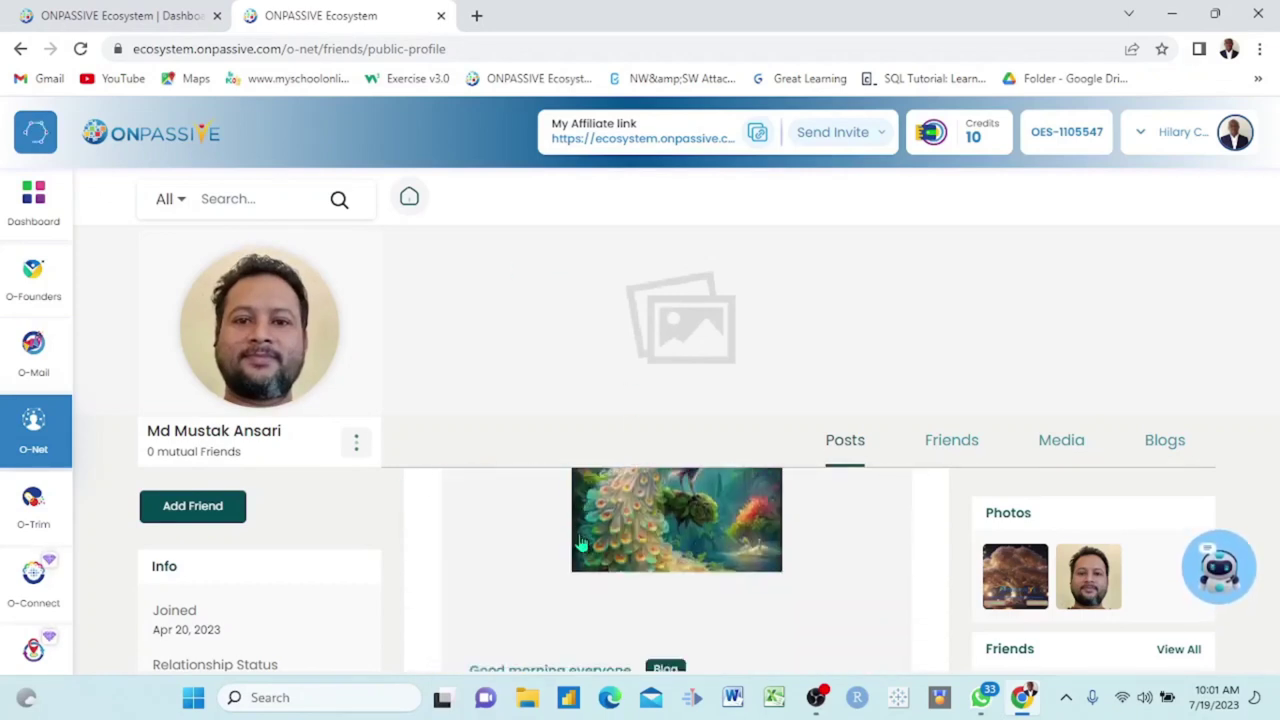
{"action": "scroll", "coordinate": [580, 542], "scroll_direction": "down", "scroll_amount": 5}
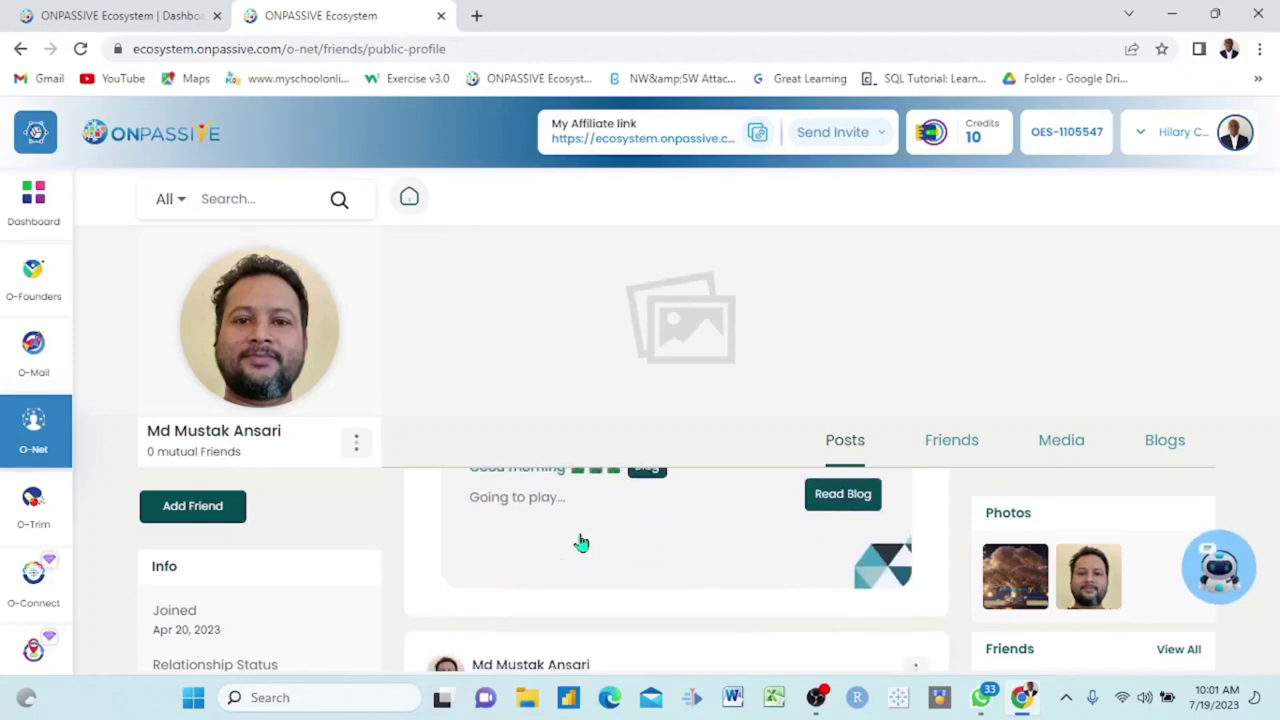
{"action": "scroll", "coordinate": [580, 542], "scroll_direction": "down", "scroll_amount": 3}
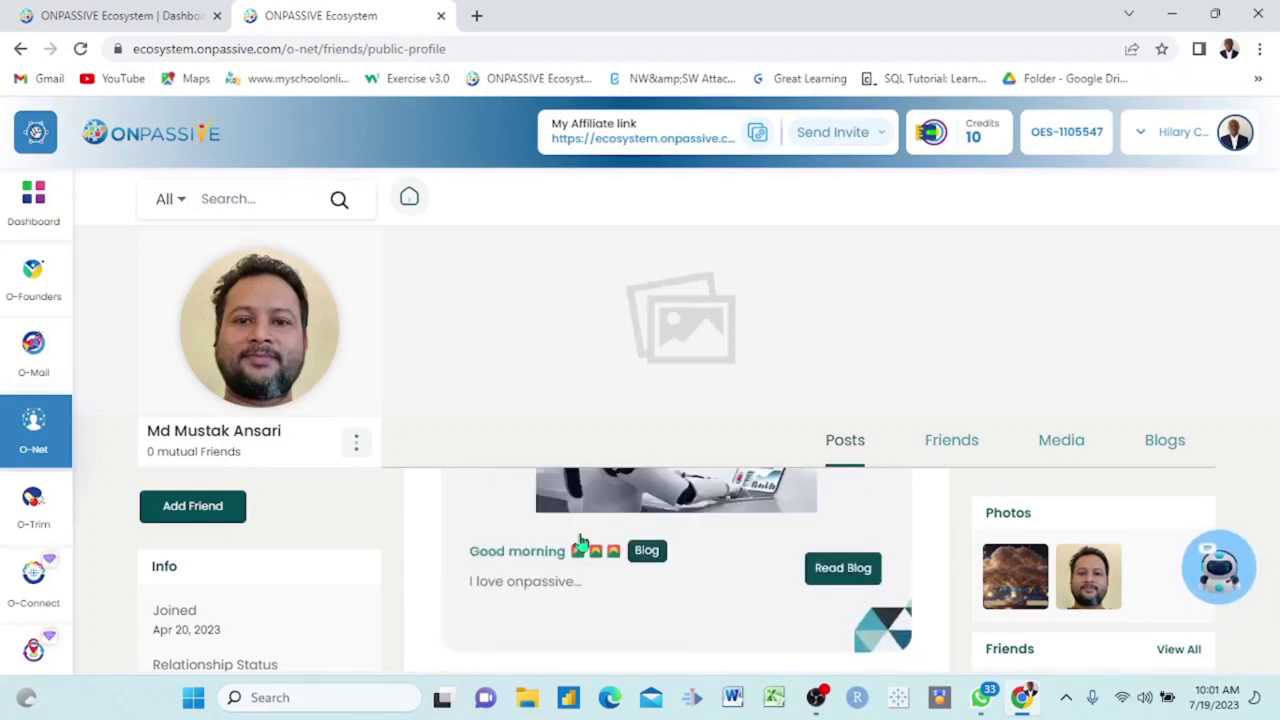
{"action": "scroll", "coordinate": [580, 542], "scroll_direction": "down", "scroll_amount": 4}
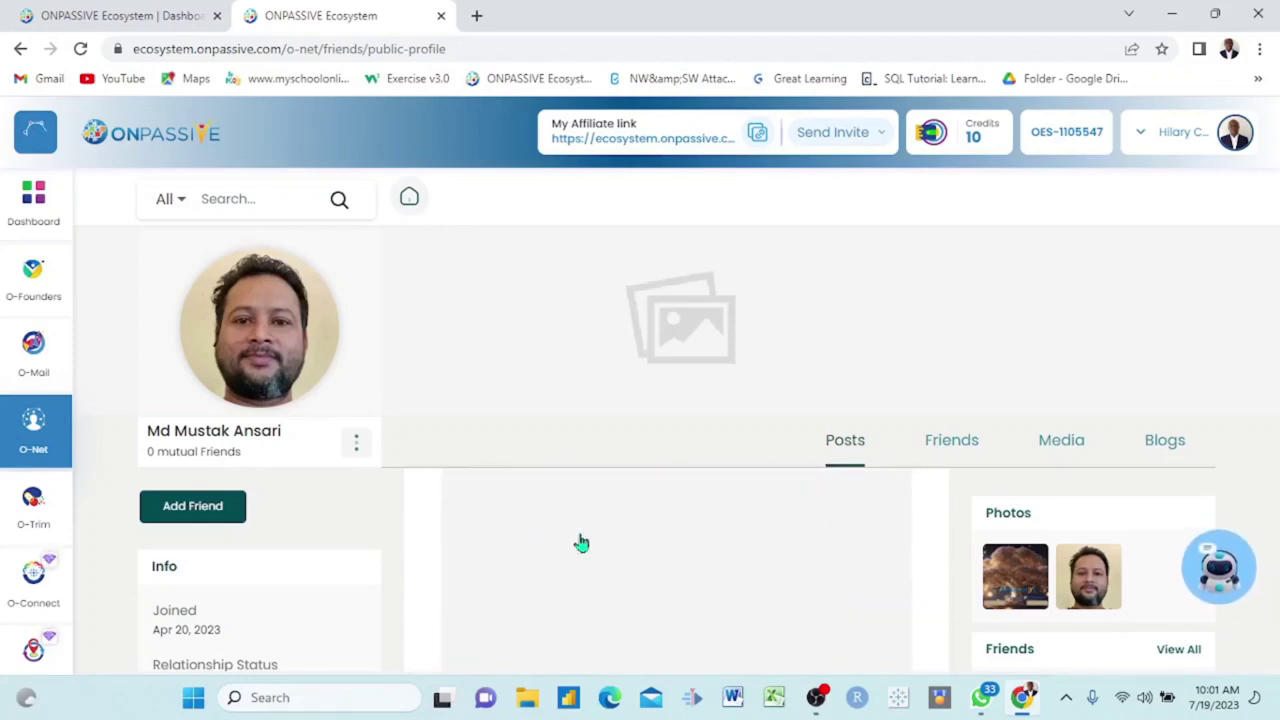
{"action": "scroll", "coordinate": [581, 542], "scroll_direction": "down", "scroll_amount": 3}
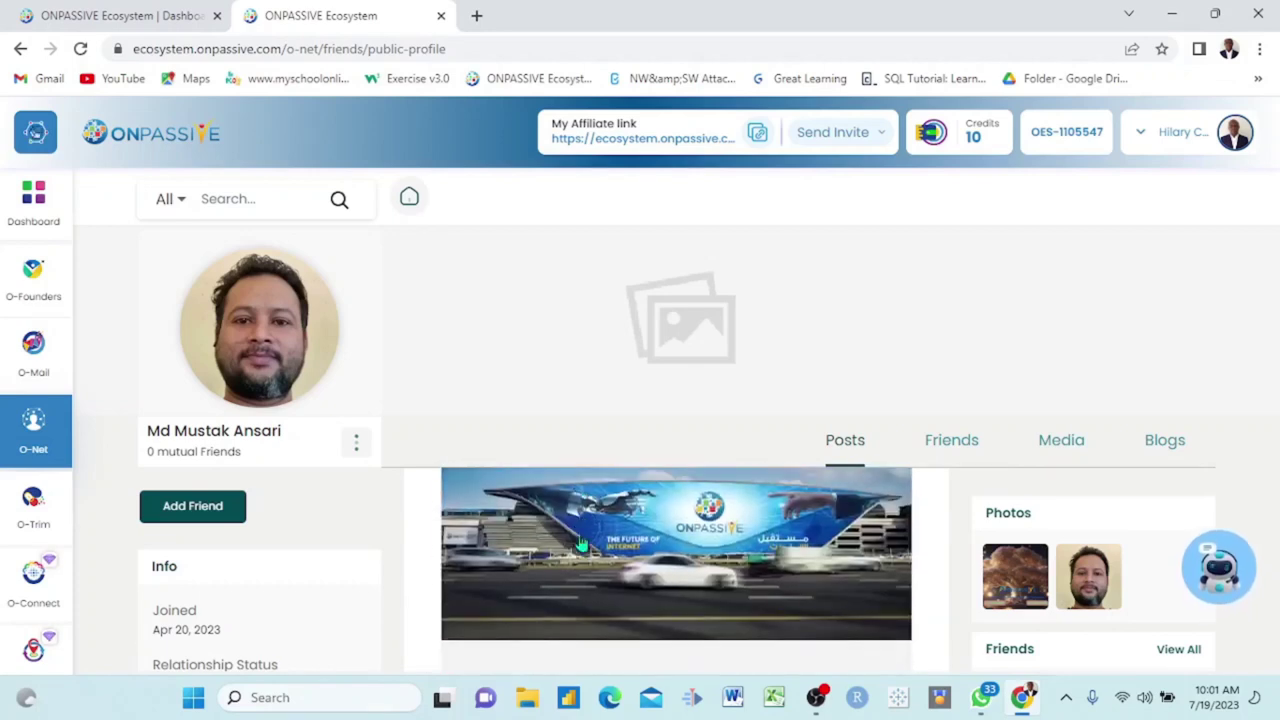
{"action": "scroll", "coordinate": [581, 542], "scroll_direction": "down", "scroll_amount": 5}
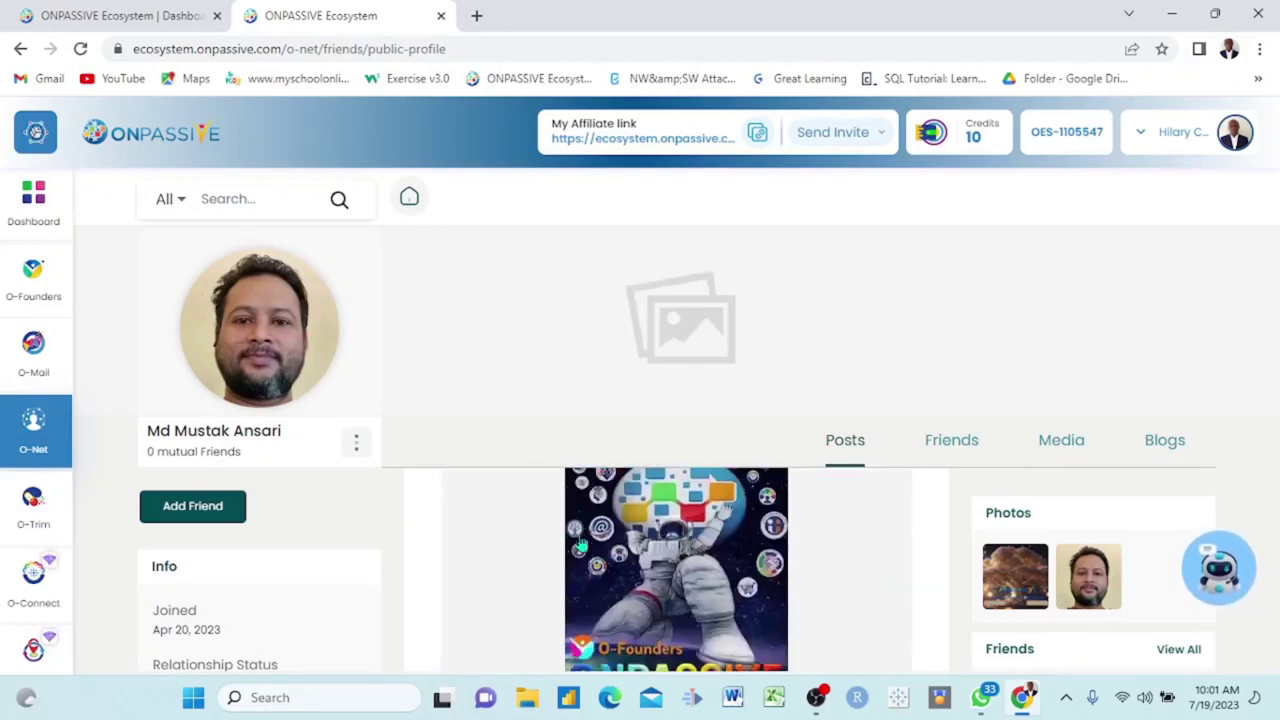
{"action": "scroll", "coordinate": [581, 541], "scroll_direction": "down", "scroll_amount": 3}
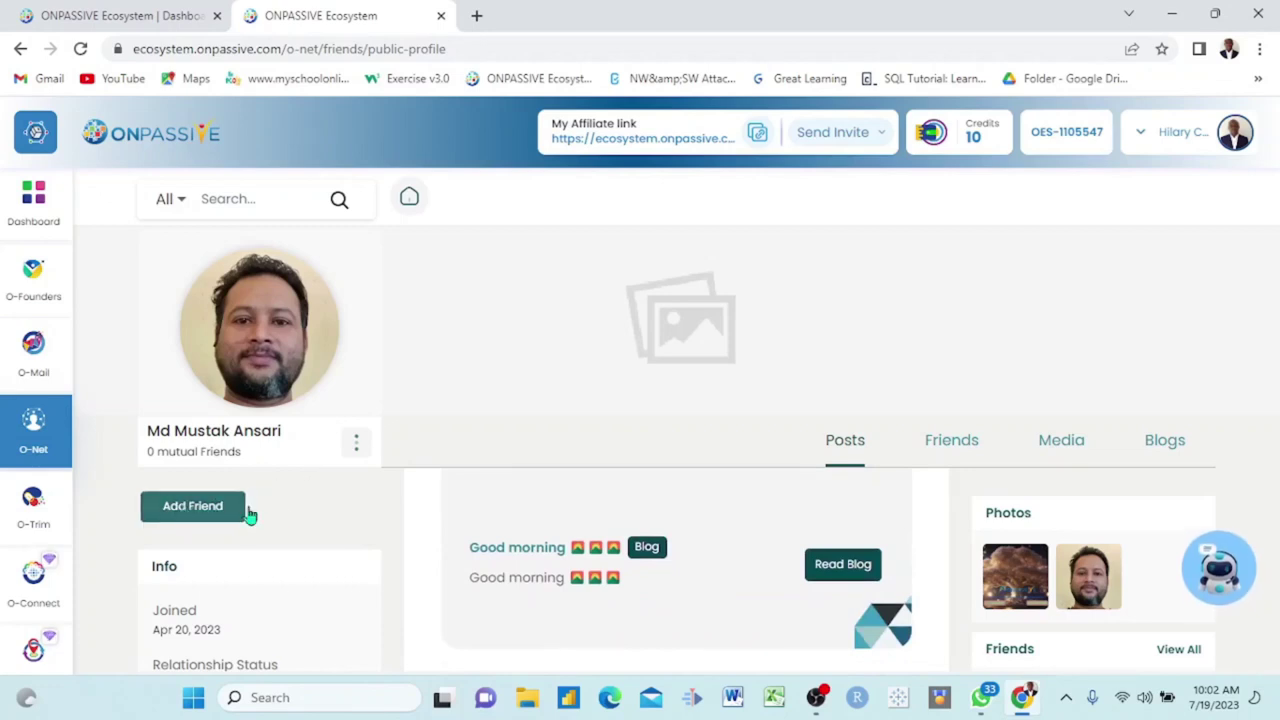
{"action": "scroll", "coordinate": [282, 503], "scroll_direction": "down", "scroll_amount": 3}
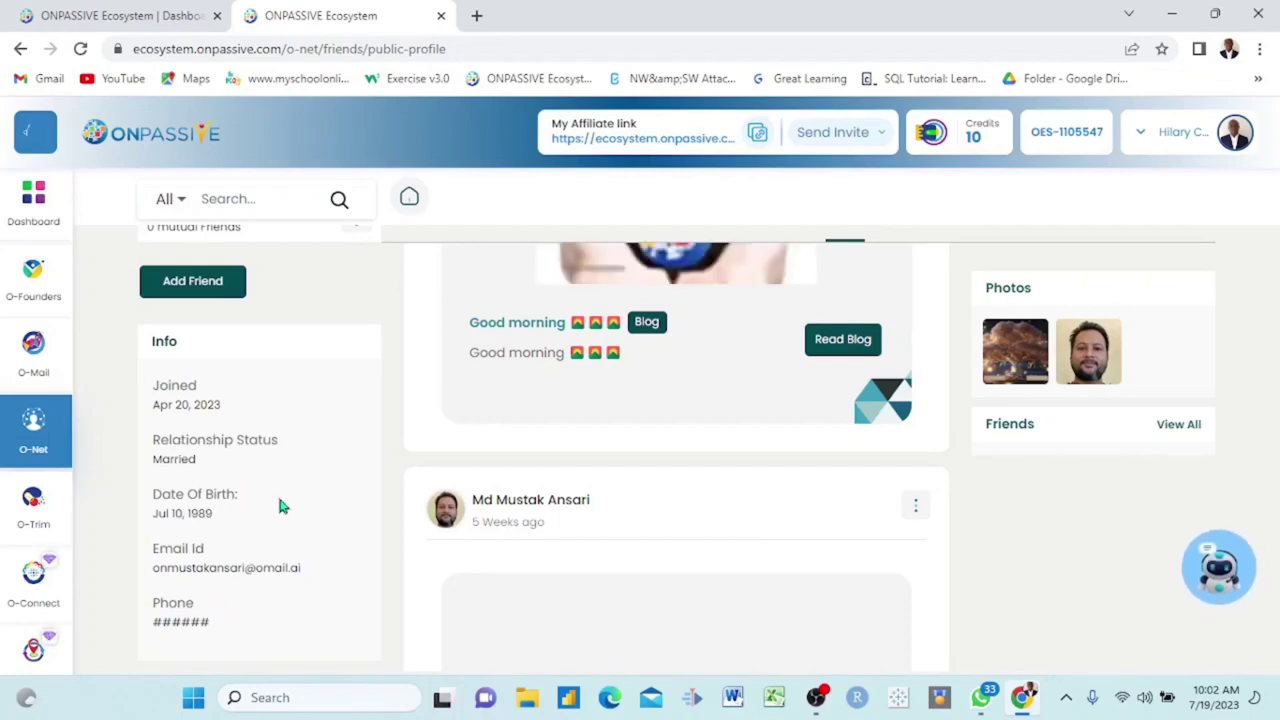
{"action": "scroll", "coordinate": [279, 506], "scroll_direction": "up", "scroll_amount": 1}
{"action": "scroll", "coordinate": [279, 506], "scroll_direction": "down", "scroll_amount": 1}
{"action": "scroll", "coordinate": [279, 506], "scroll_direction": "down", "scroll_amount": 1}
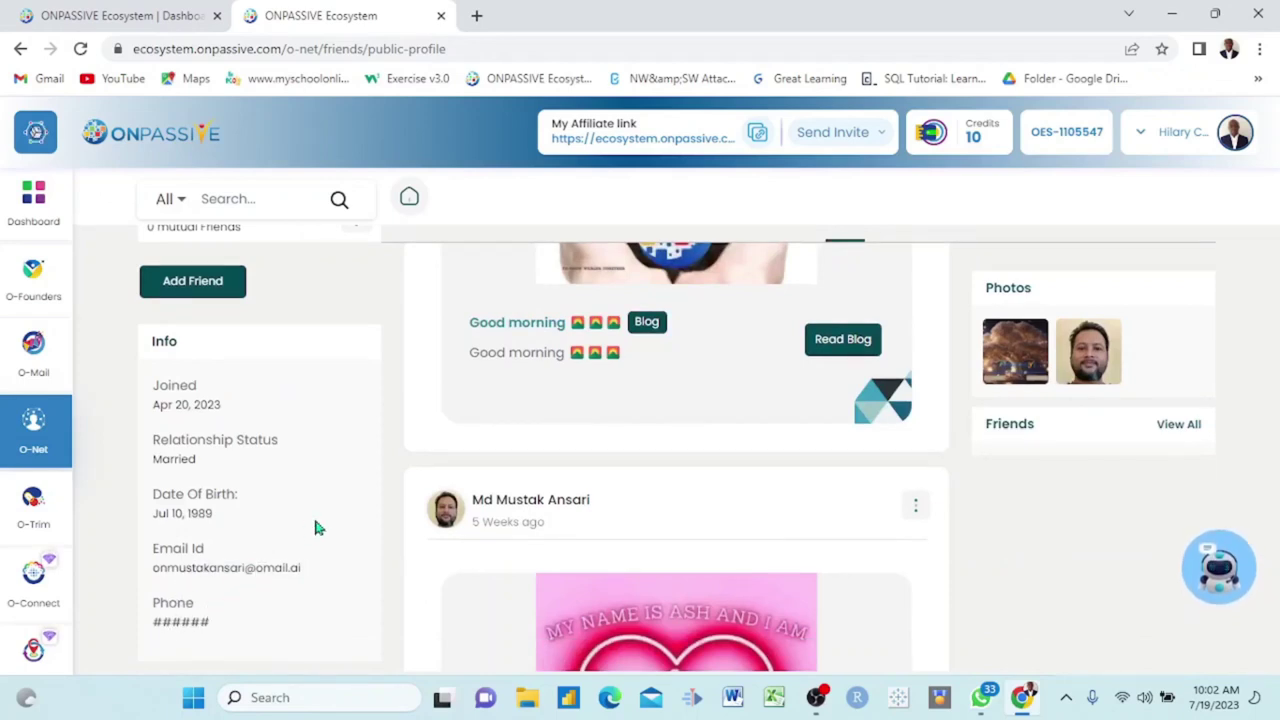
{"action": "scroll", "coordinate": [313, 514], "scroll_direction": "up", "scroll_amount": 2}
Send the member a friend request so their profile shows Cancel Request
{"action": "left_click", "coordinate": [192, 509]}
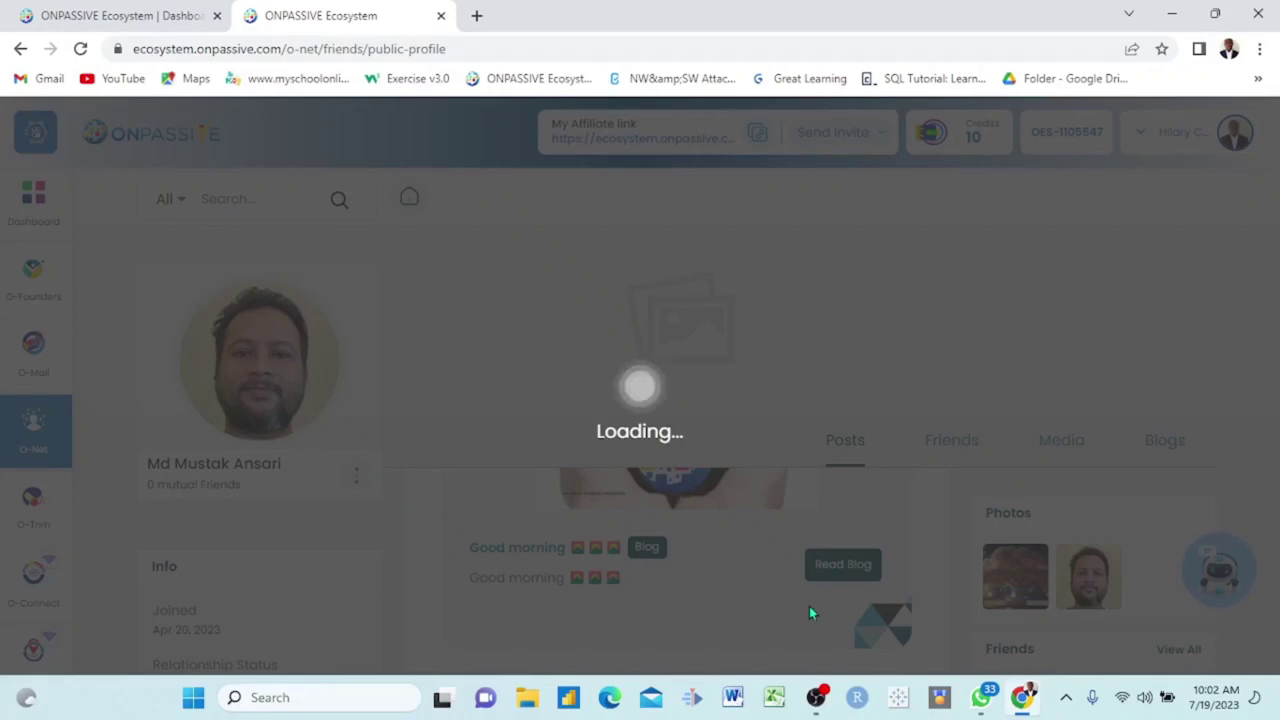
{"action": "scroll", "coordinate": [738, 531], "scroll_direction": "down", "scroll_amount": 3}
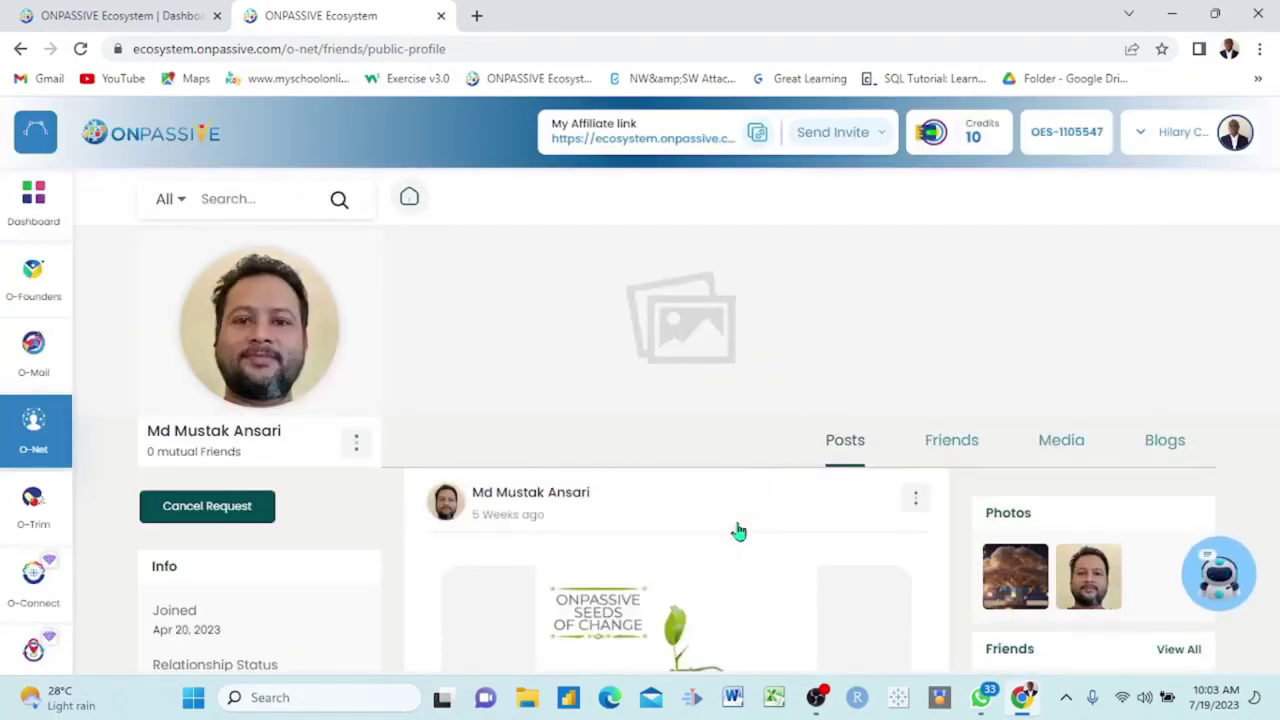
{"action": "scroll", "coordinate": [738, 531], "scroll_direction": "down", "scroll_amount": 10}
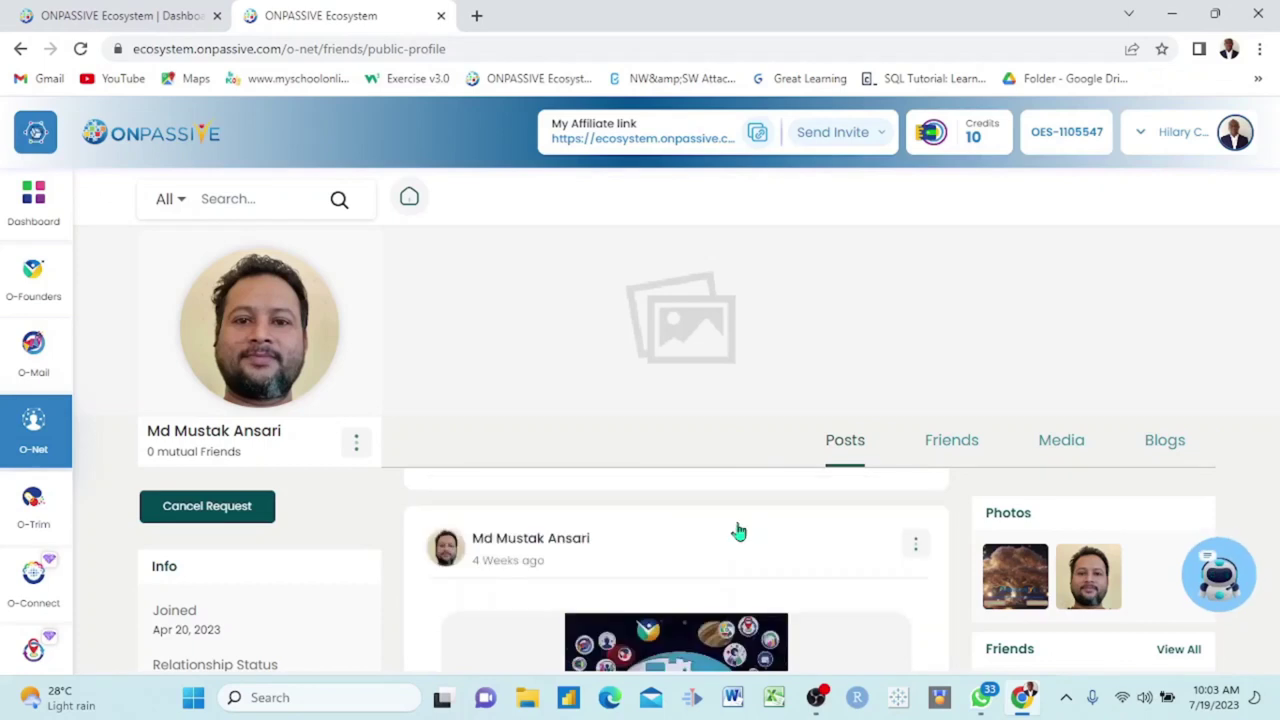
{"action": "scroll", "coordinate": [738, 531], "scroll_direction": "down", "scroll_amount": 10}
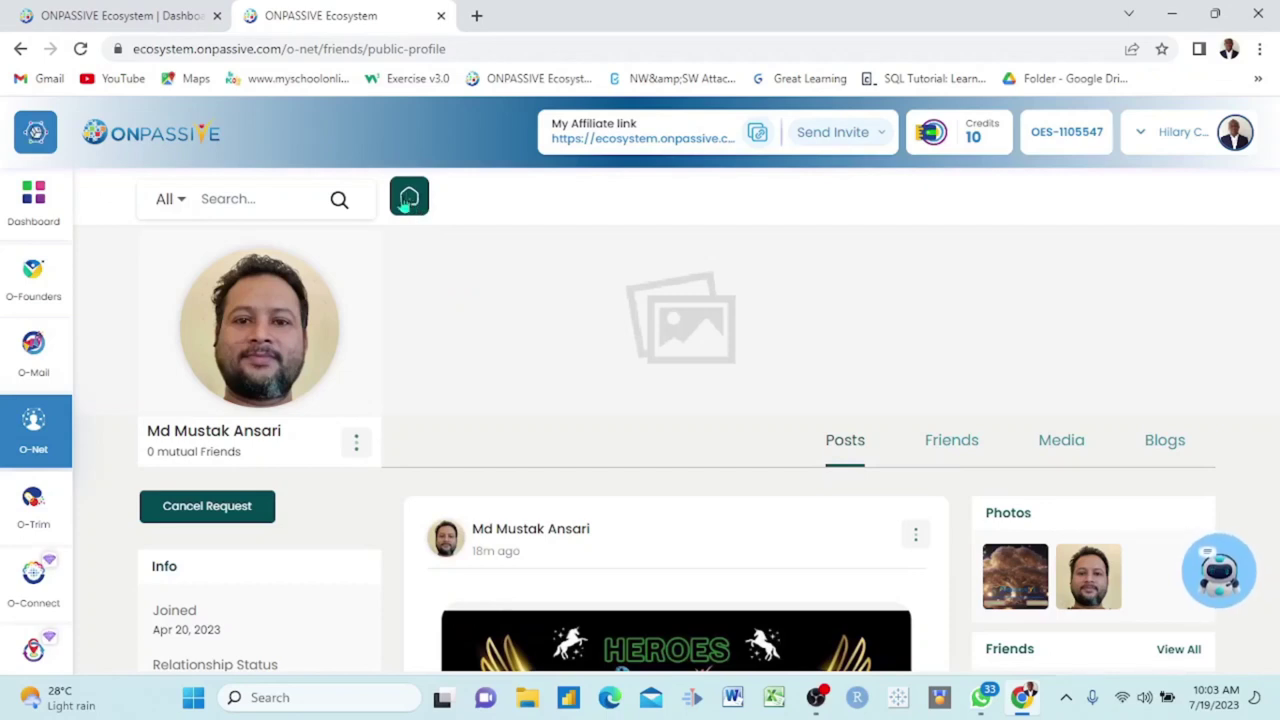
From your profile posts, go to Friends and list the five pending sent requests
{"action": "left_click", "coordinate": [409, 198]}
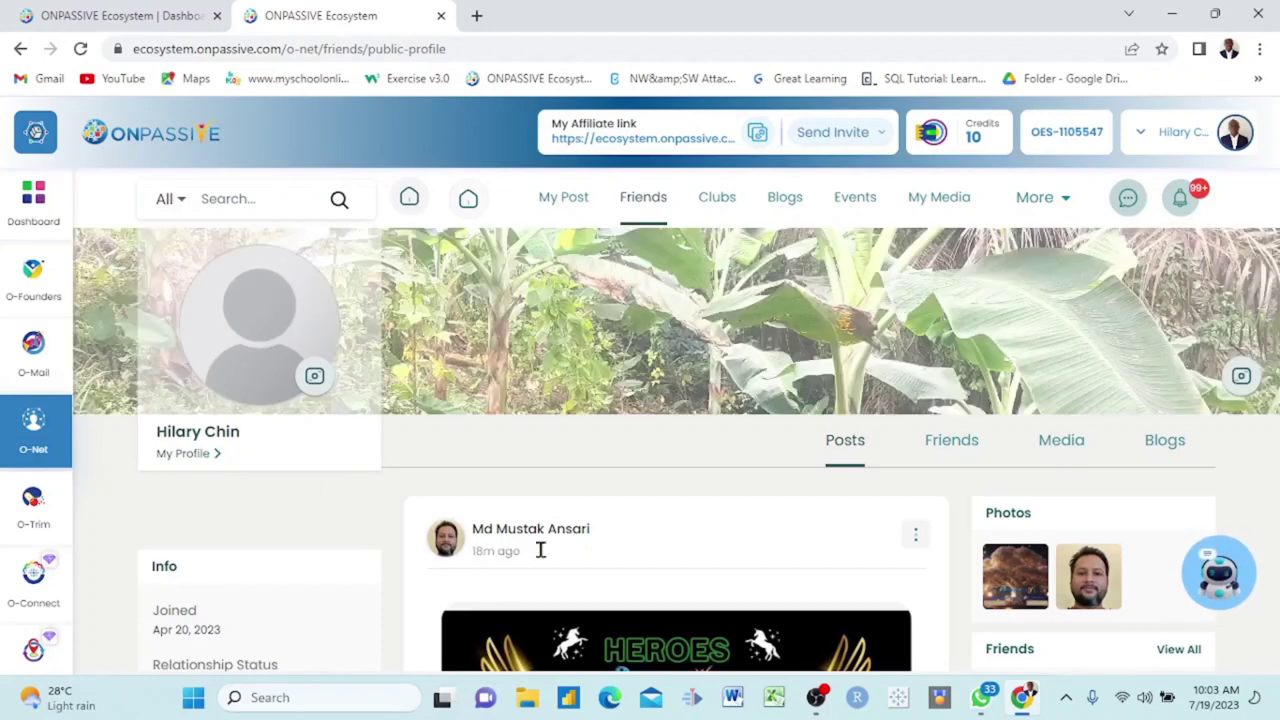
{"action": "left_click", "coordinate": [864, 450]}
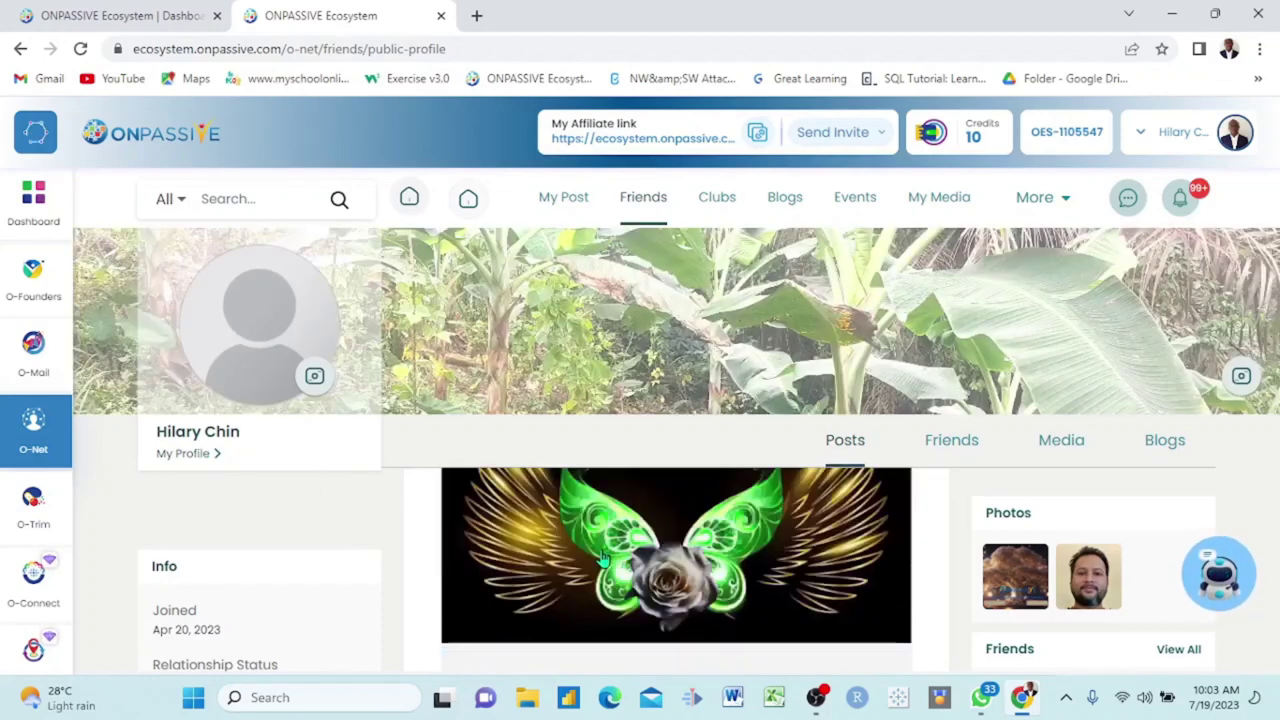
{"action": "left_click", "coordinate": [643, 197]}
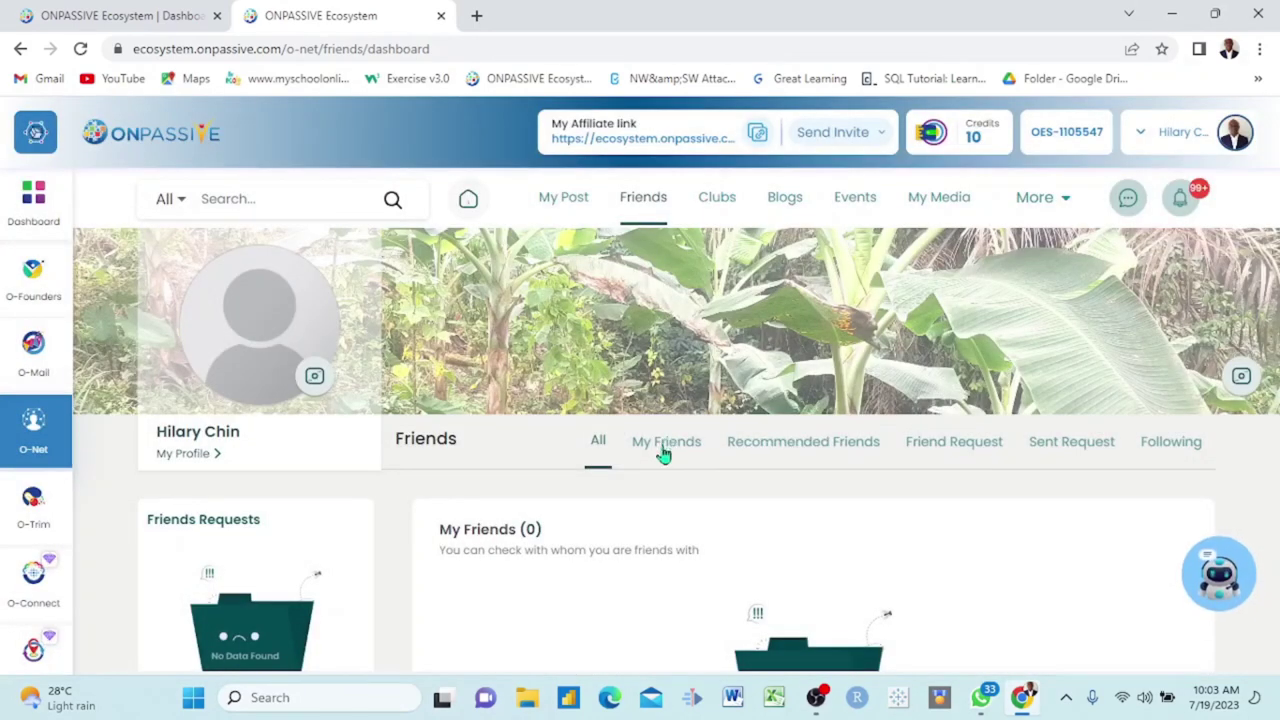
{"action": "left_click", "coordinate": [1063, 447]}
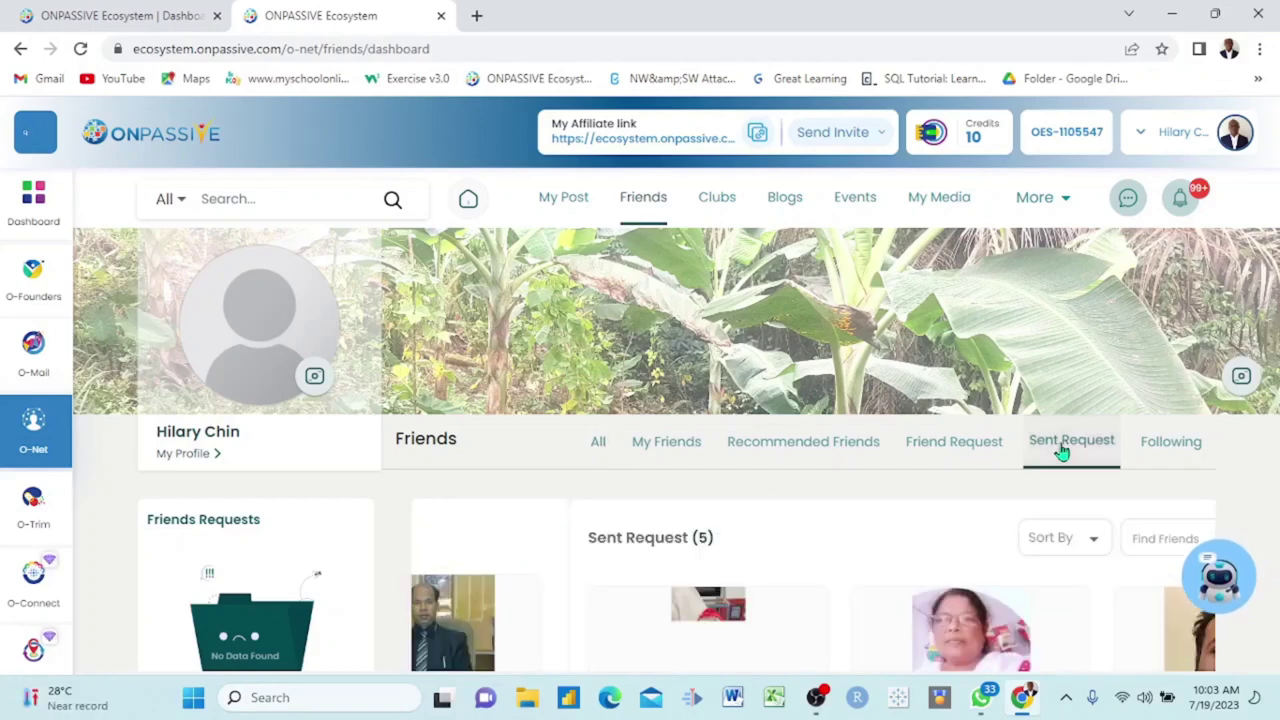
{"action": "scroll", "coordinate": [788, 524], "scroll_direction": "down", "scroll_amount": 5}
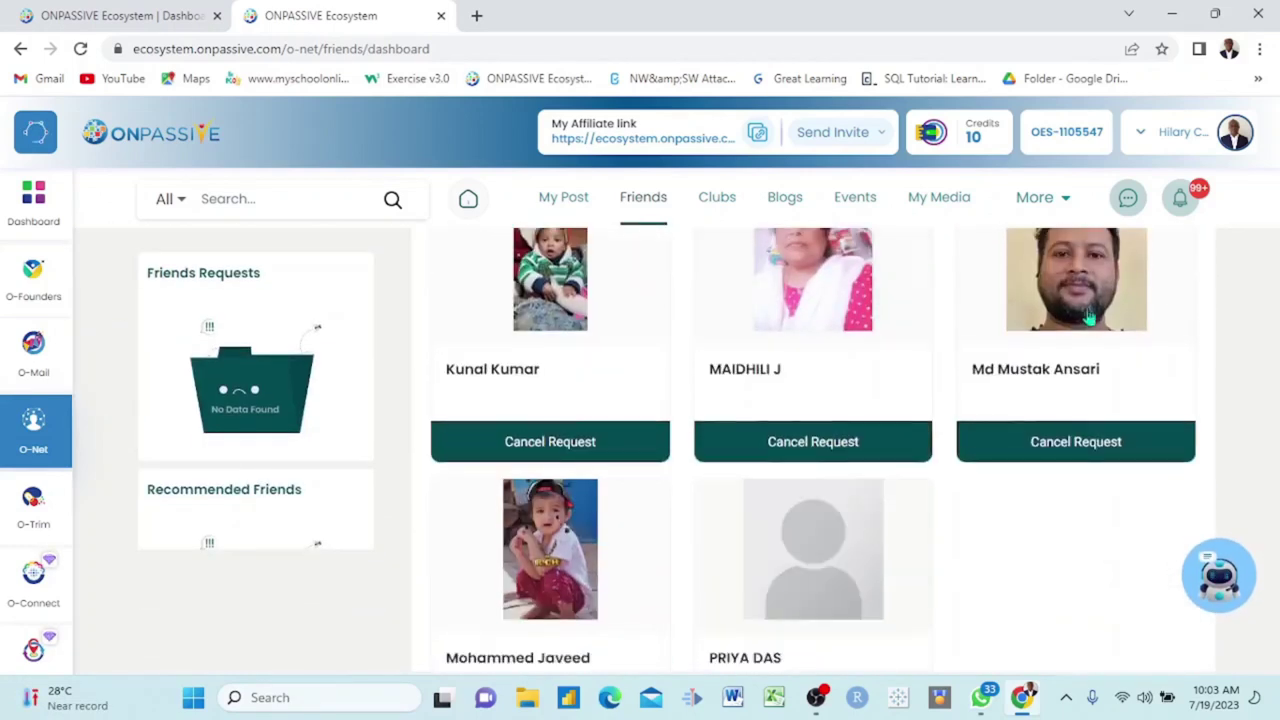
{"action": "scroll", "coordinate": [1062, 374], "scroll_direction": "up", "scroll_amount": 2}
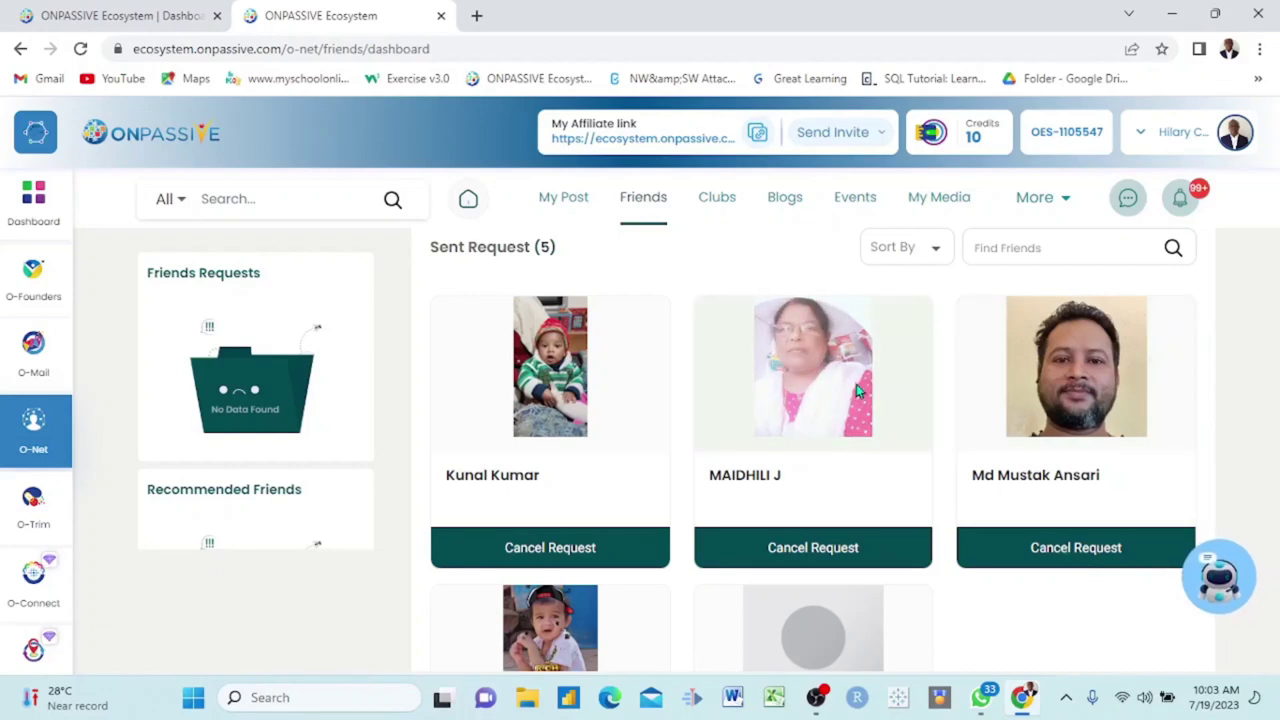
{"action": "scroll", "coordinate": [856, 390], "scroll_direction": "up", "scroll_amount": 3}
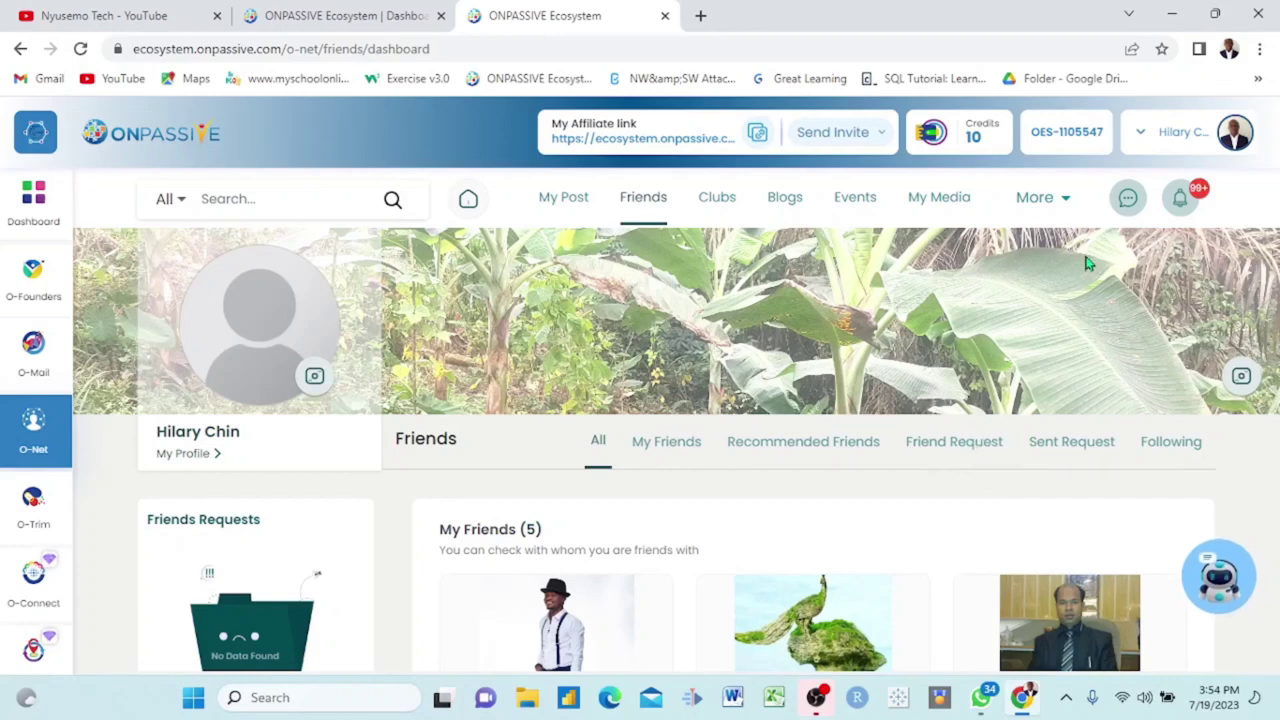
Search Messages contacts for the friend's name and open a chat with them
{"action": "left_click", "coordinate": [1128, 199]}
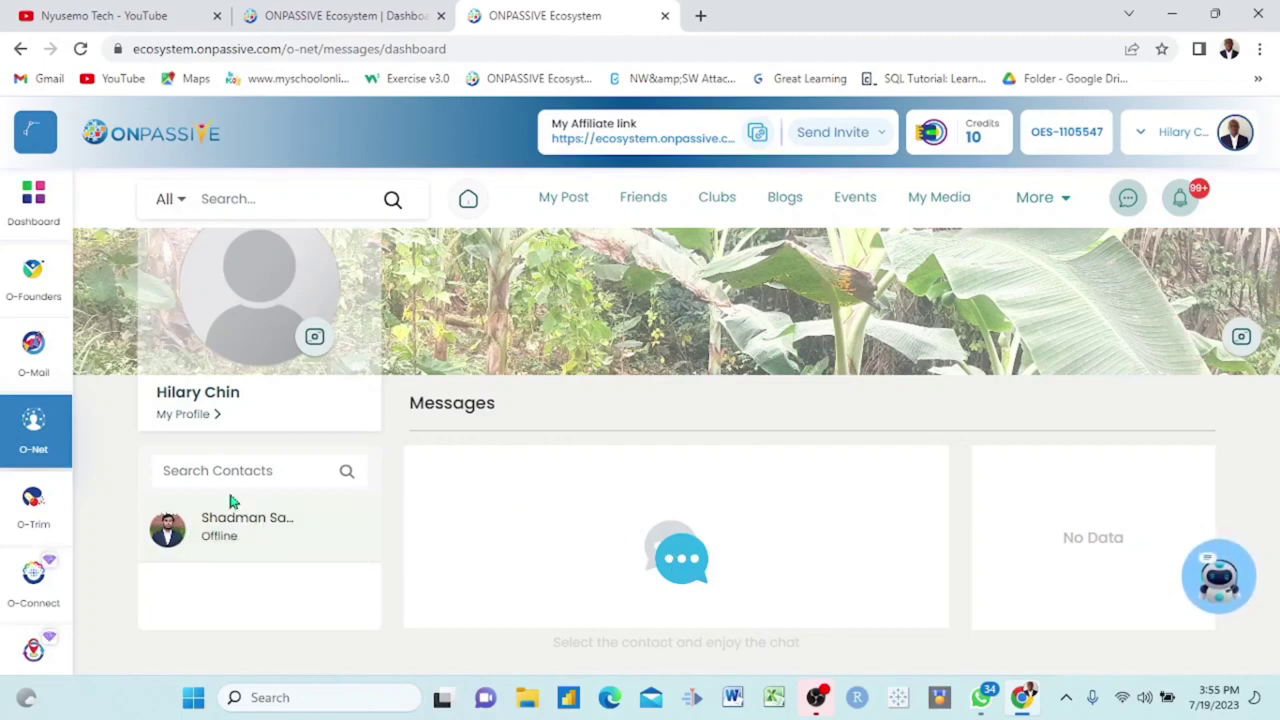
{"action": "left_click", "coordinate": [262, 469]}
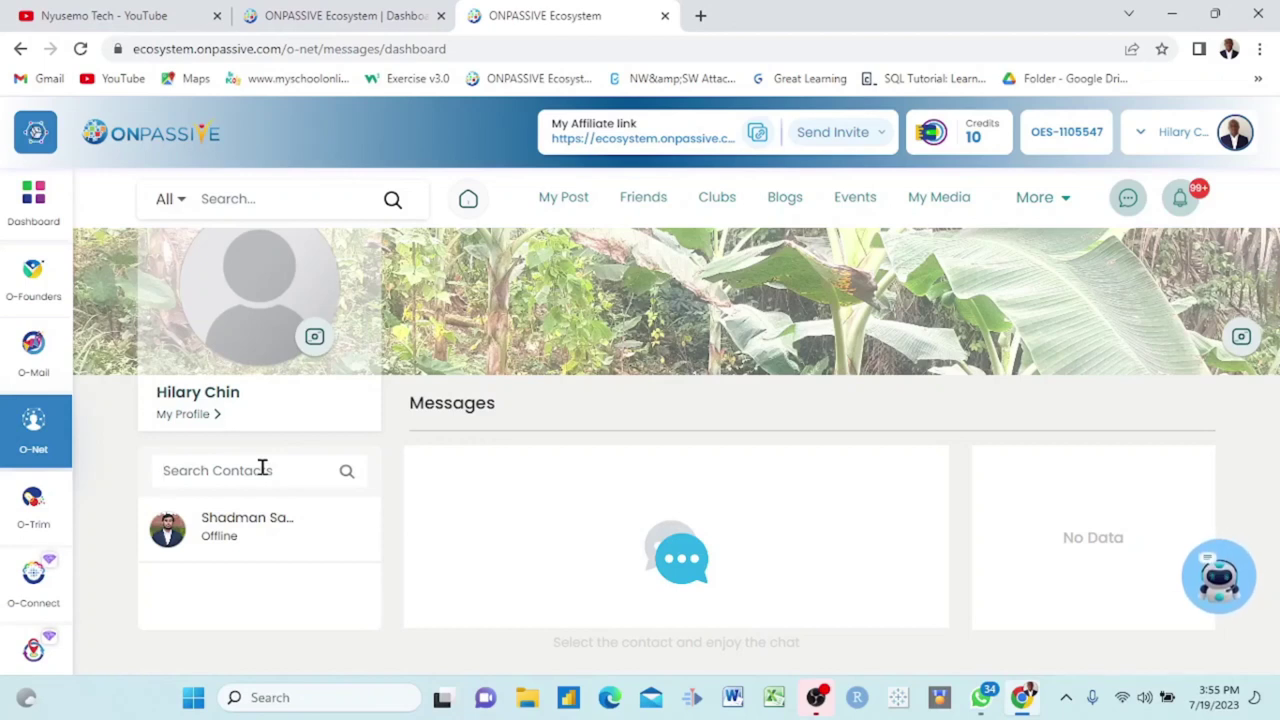
{"action": "type", "text": "Sha"}
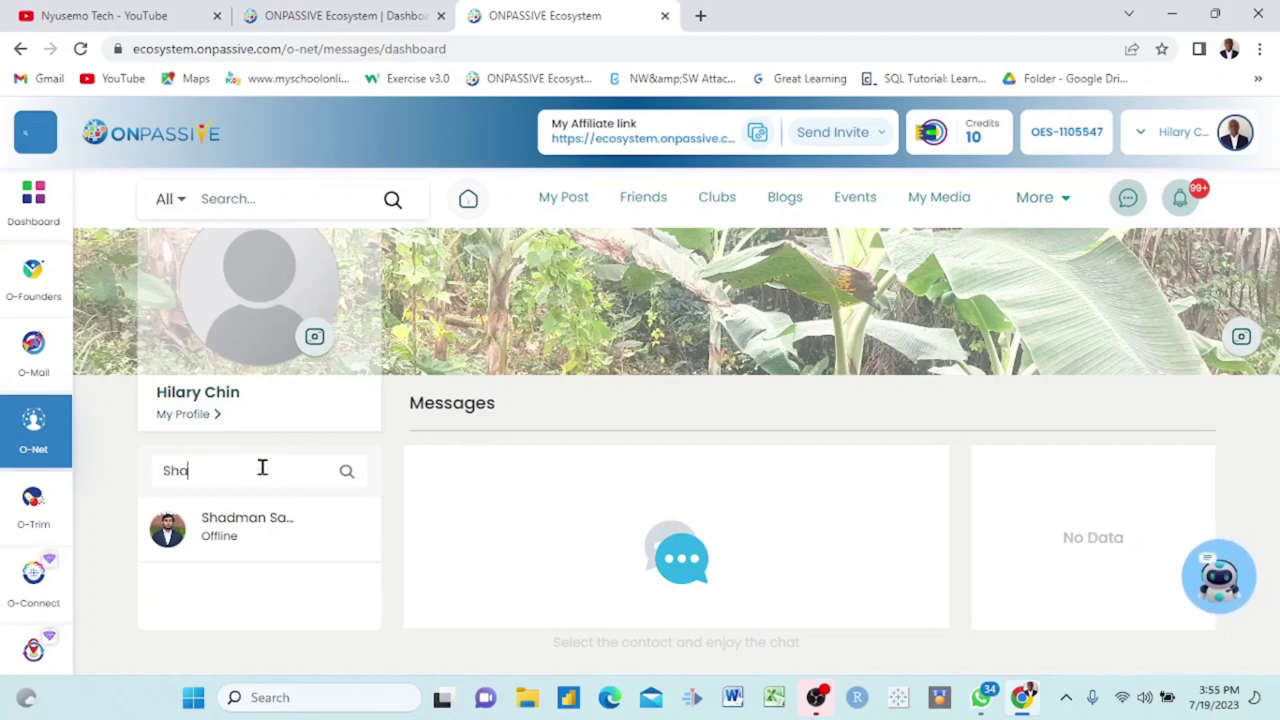
{"action": "type", "text": "dman"}
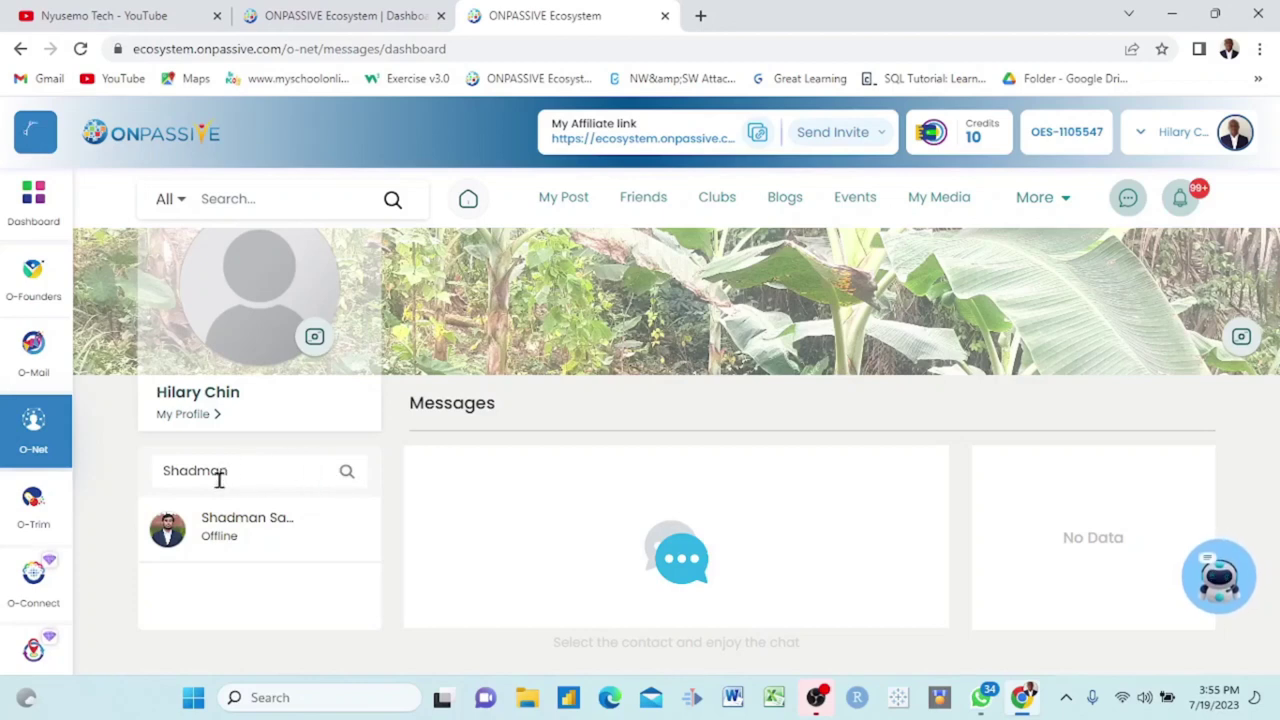
{"action": "left_click", "coordinate": [177, 535]}
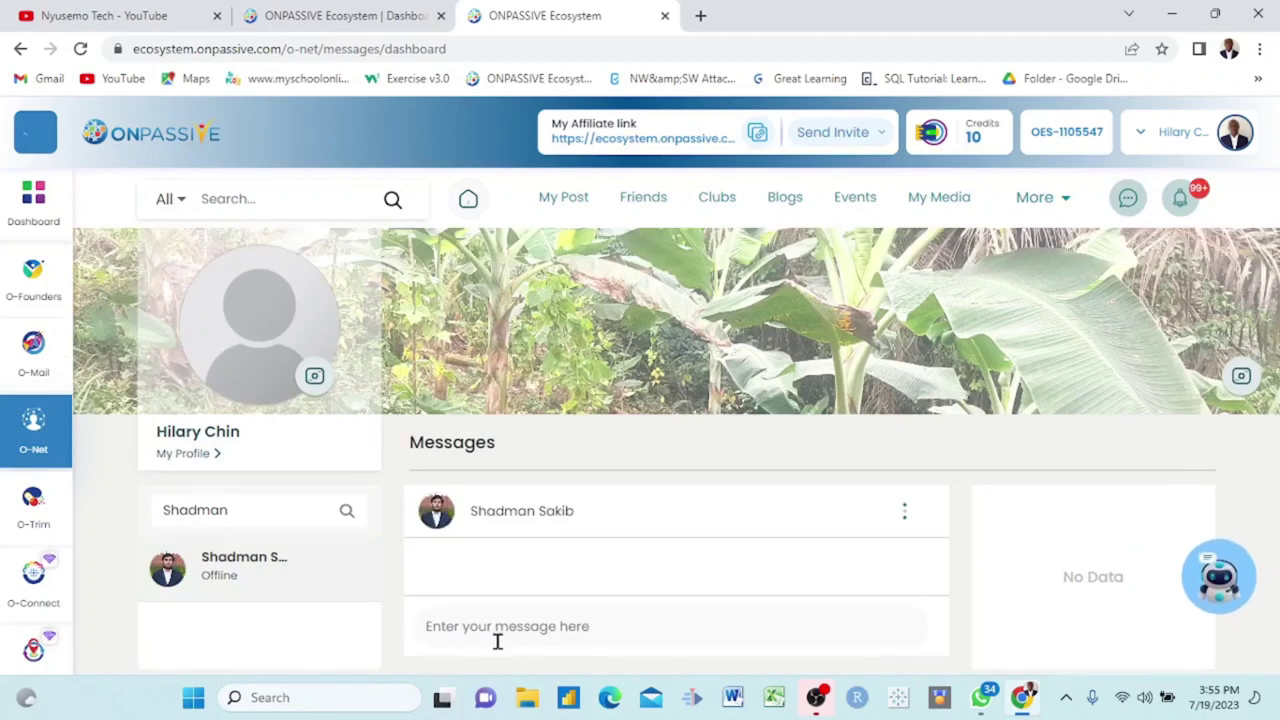
Send the message 'Hello' to the contact
{"action": "left_click", "coordinate": [553, 633]}
{"action": "type", "text": "Hello"}
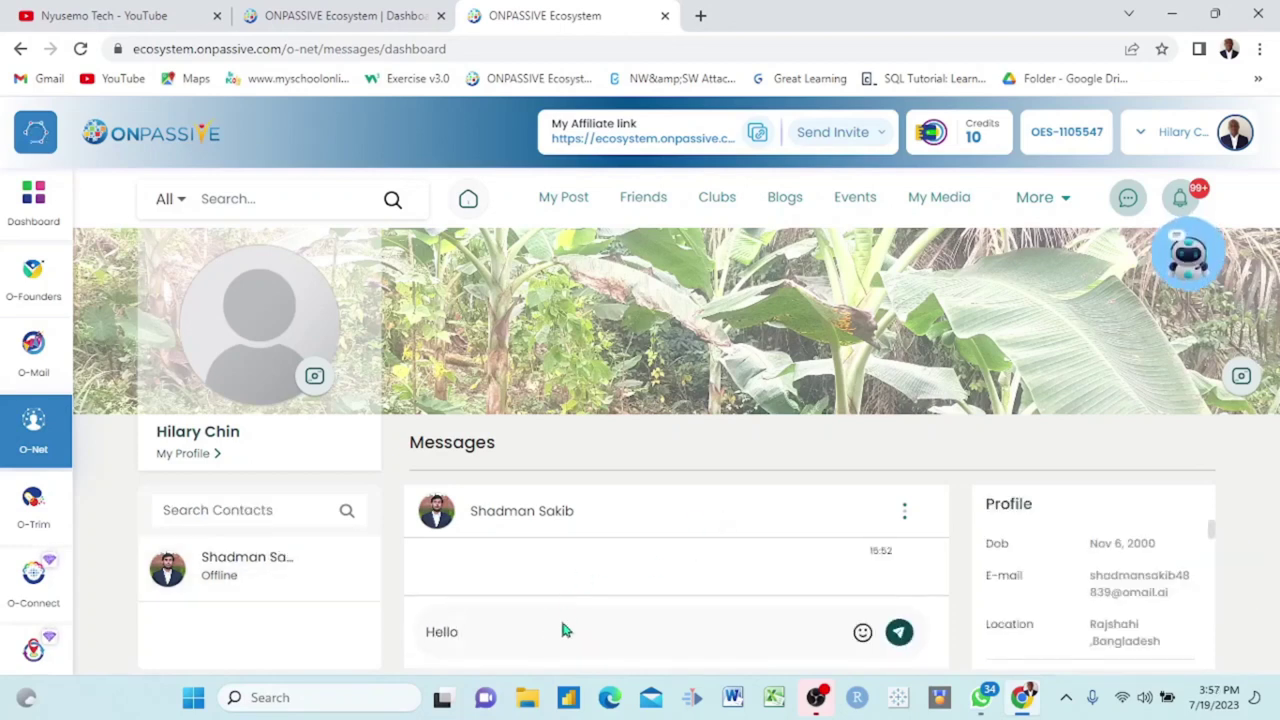
{"action": "left_click", "coordinate": [898, 636]}
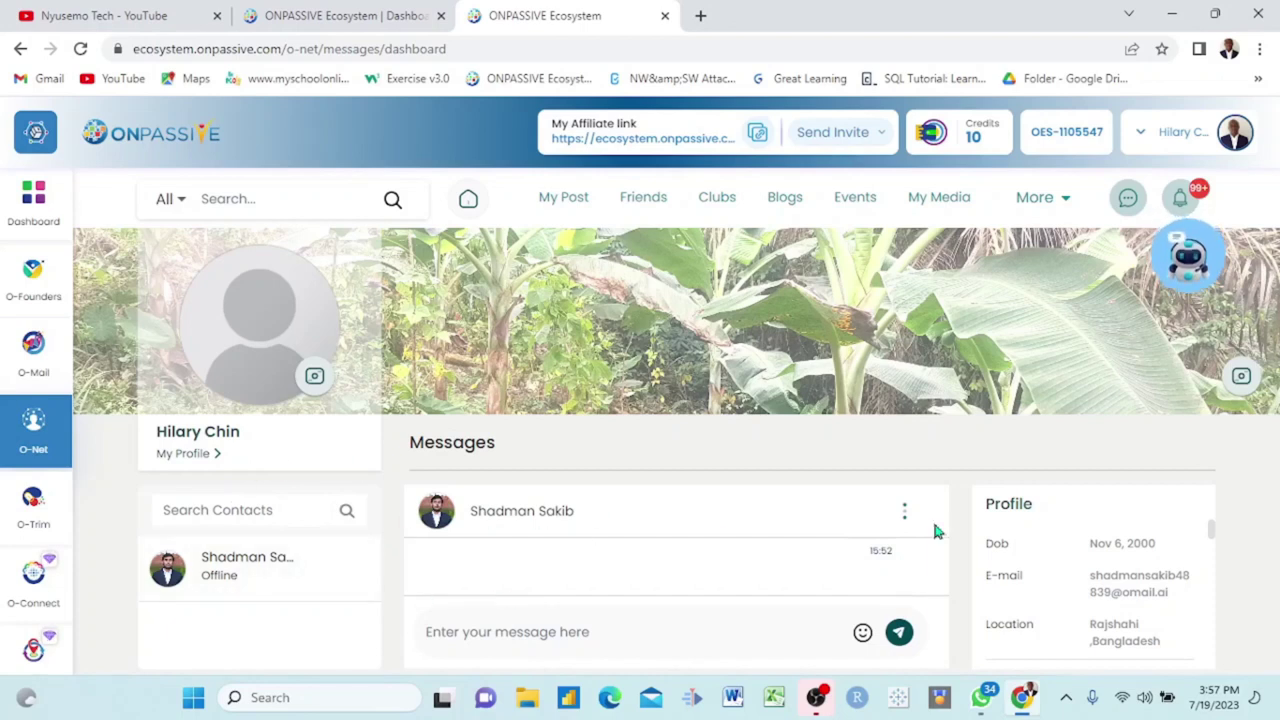
Delete the conversation from the chat menu, confirming Yes in Delete Chat
{"action": "left_click", "coordinate": [904, 514]}
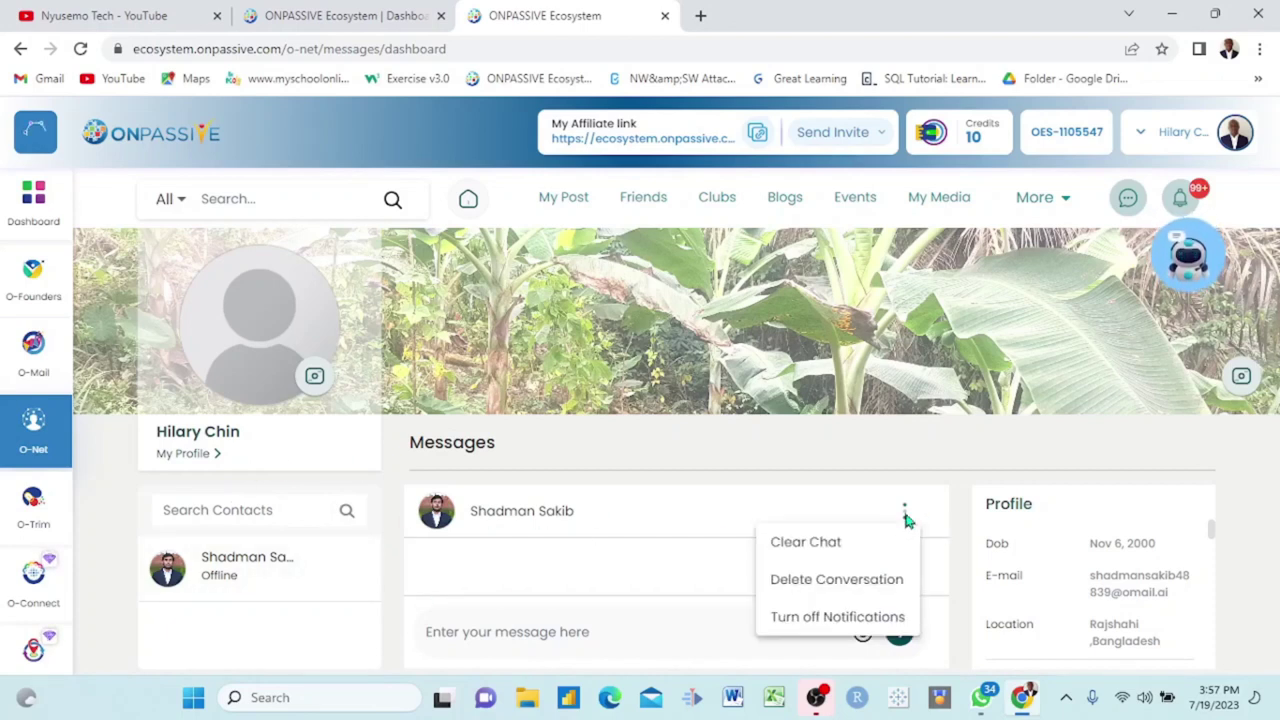
{"action": "left_click", "coordinate": [840, 586]}
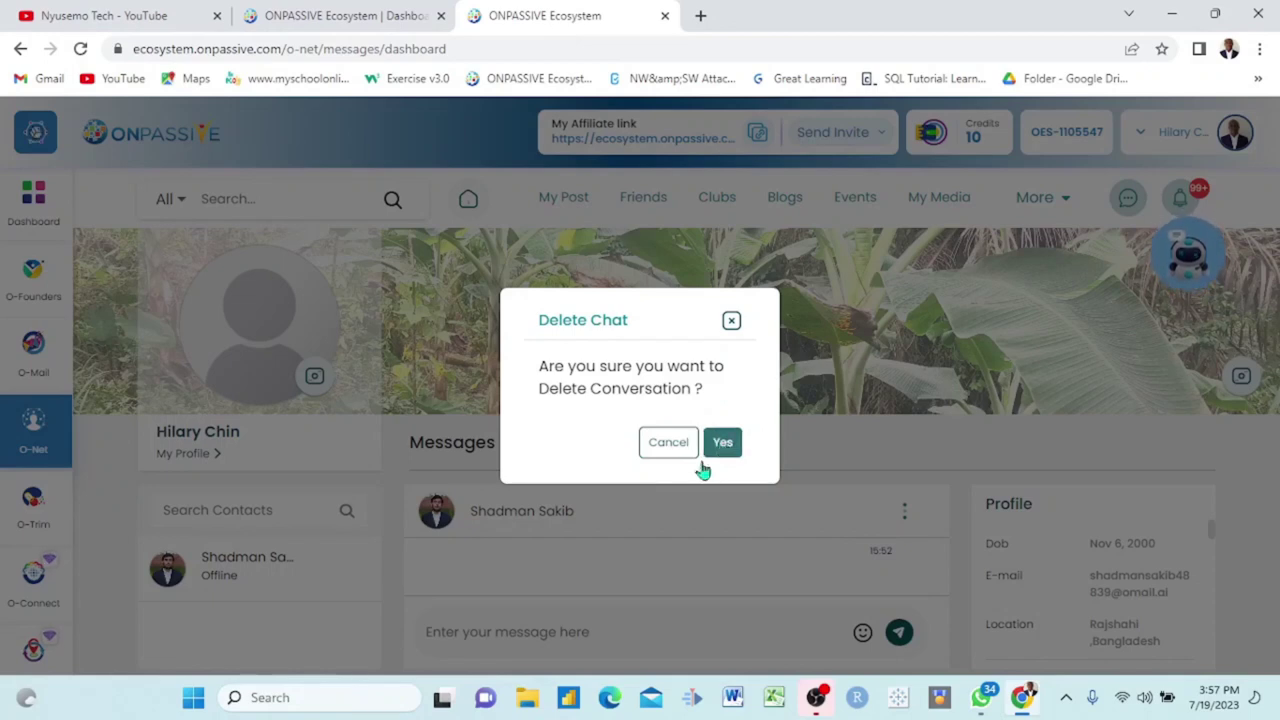
{"action": "left_click", "coordinate": [720, 446]}
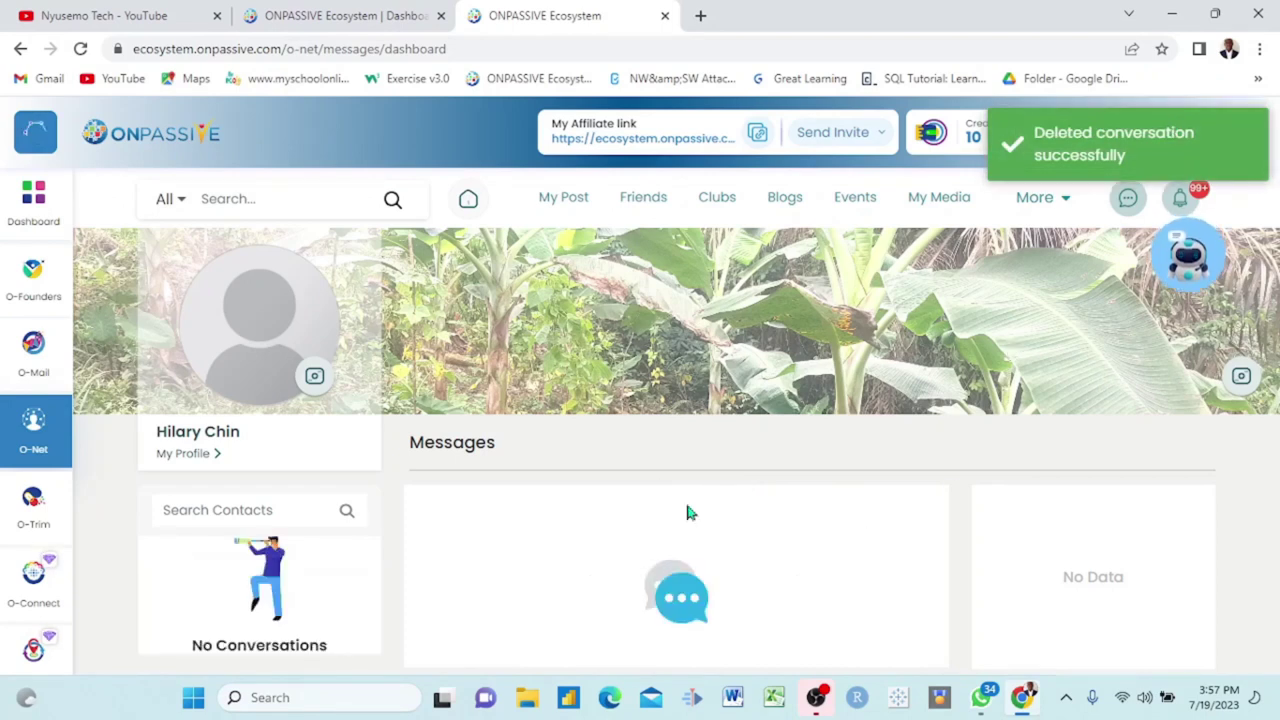
{"action": "scroll", "coordinate": [685, 499], "scroll_direction": "down", "scroll_amount": 1}
{"action": "scroll", "coordinate": [685, 499], "scroll_direction": "up", "scroll_amount": 1}
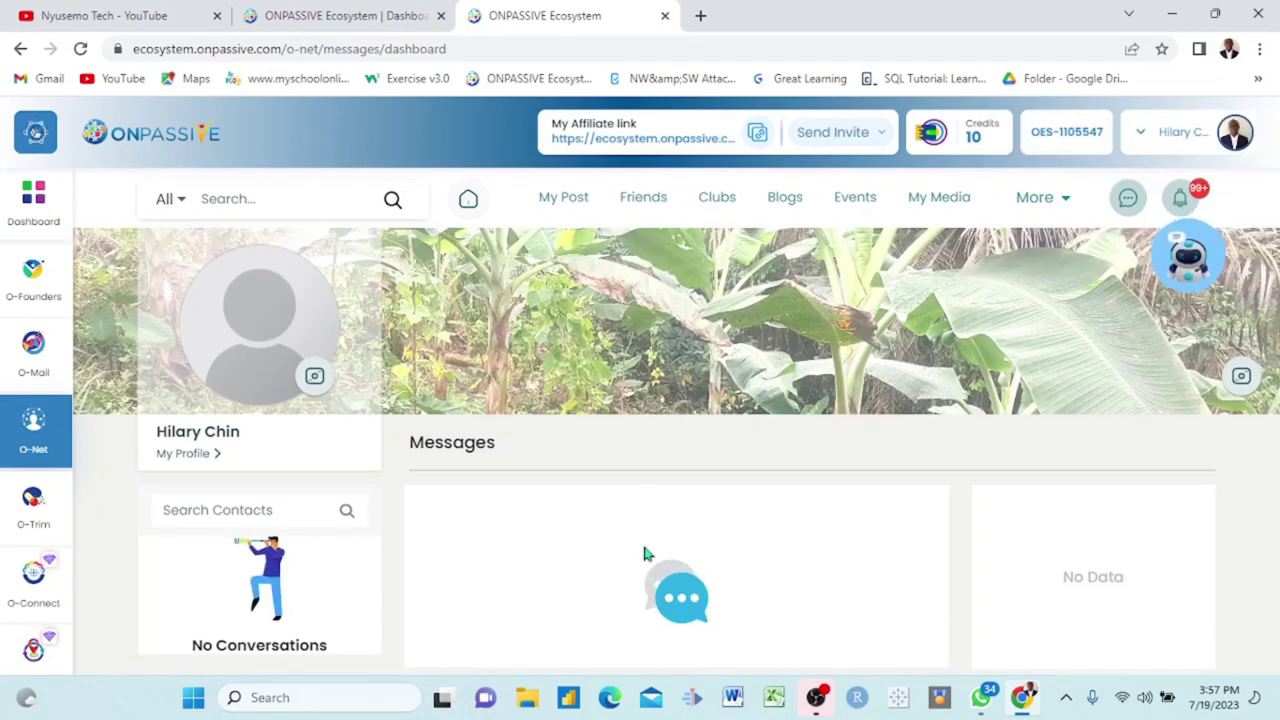
{"action": "scroll", "coordinate": [757, 517], "scroll_direction": "down", "scroll_amount": 1}
{"action": "scroll", "coordinate": [757, 517], "scroll_direction": "up", "scroll_amount": 1}
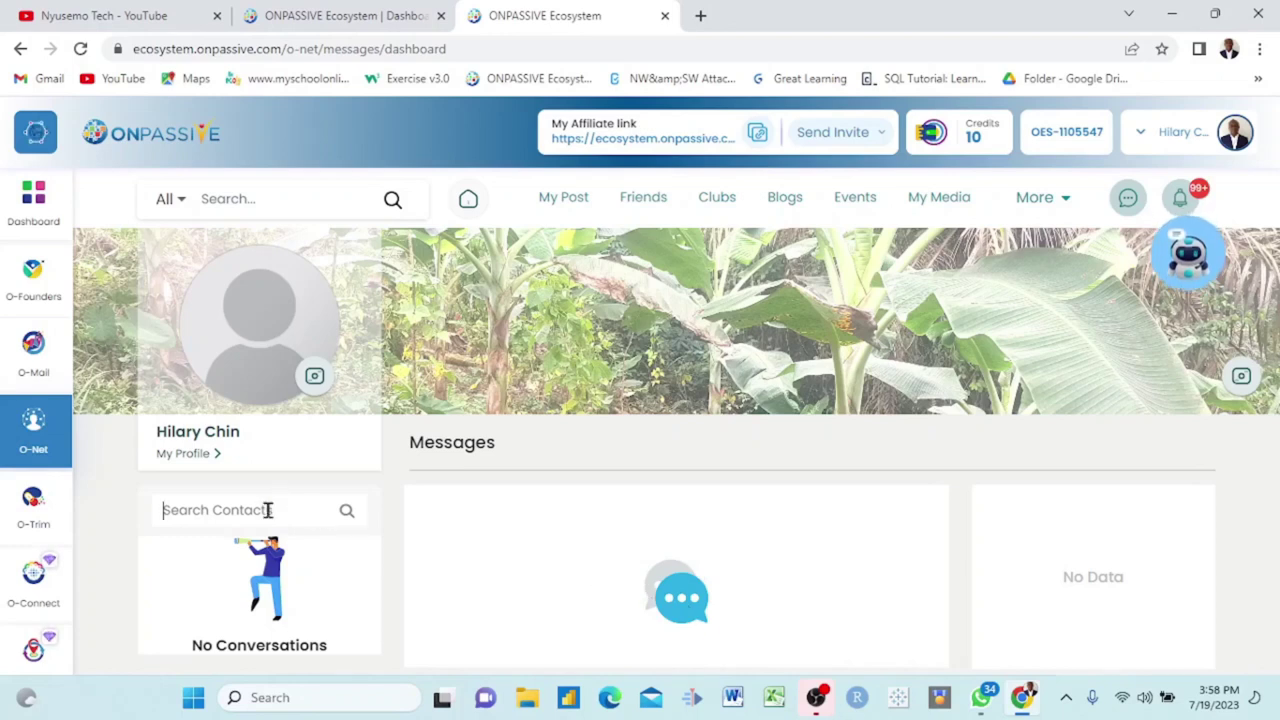
Search contacts for a partial member name and scroll the offline matches
{"action": "type", "text": "Shadm"}
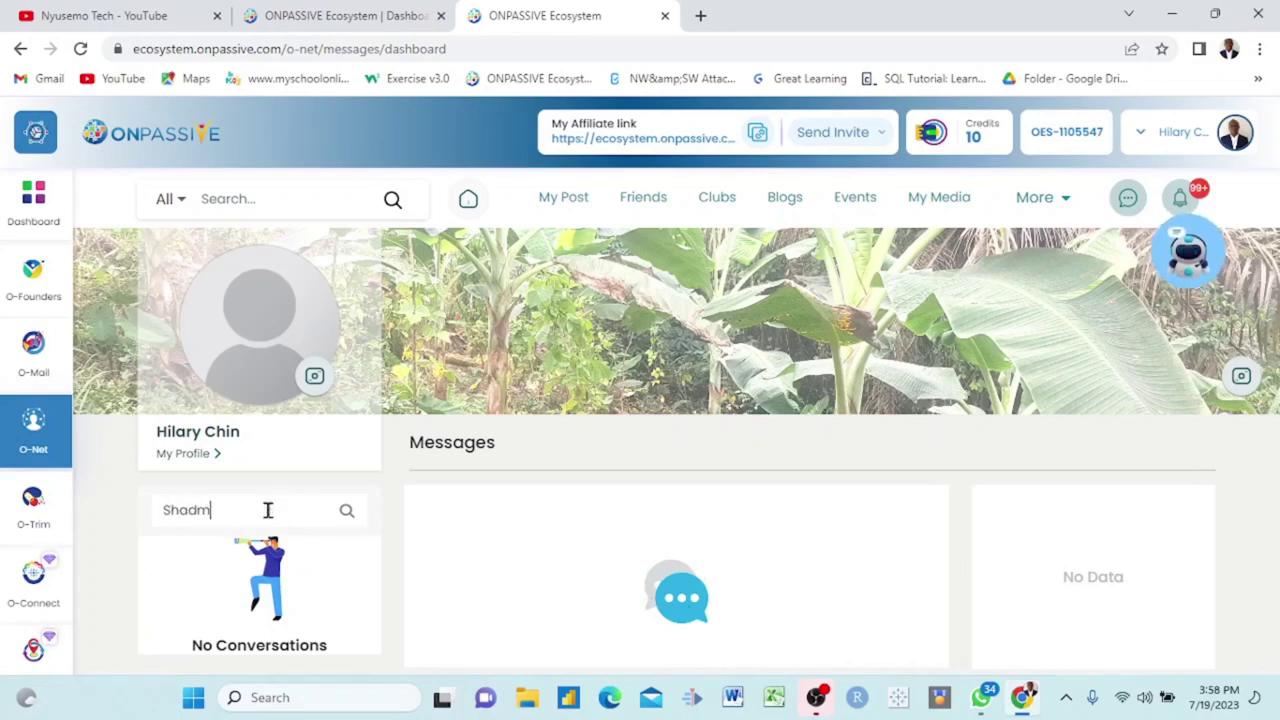
{"action": "type", "text": "o"}
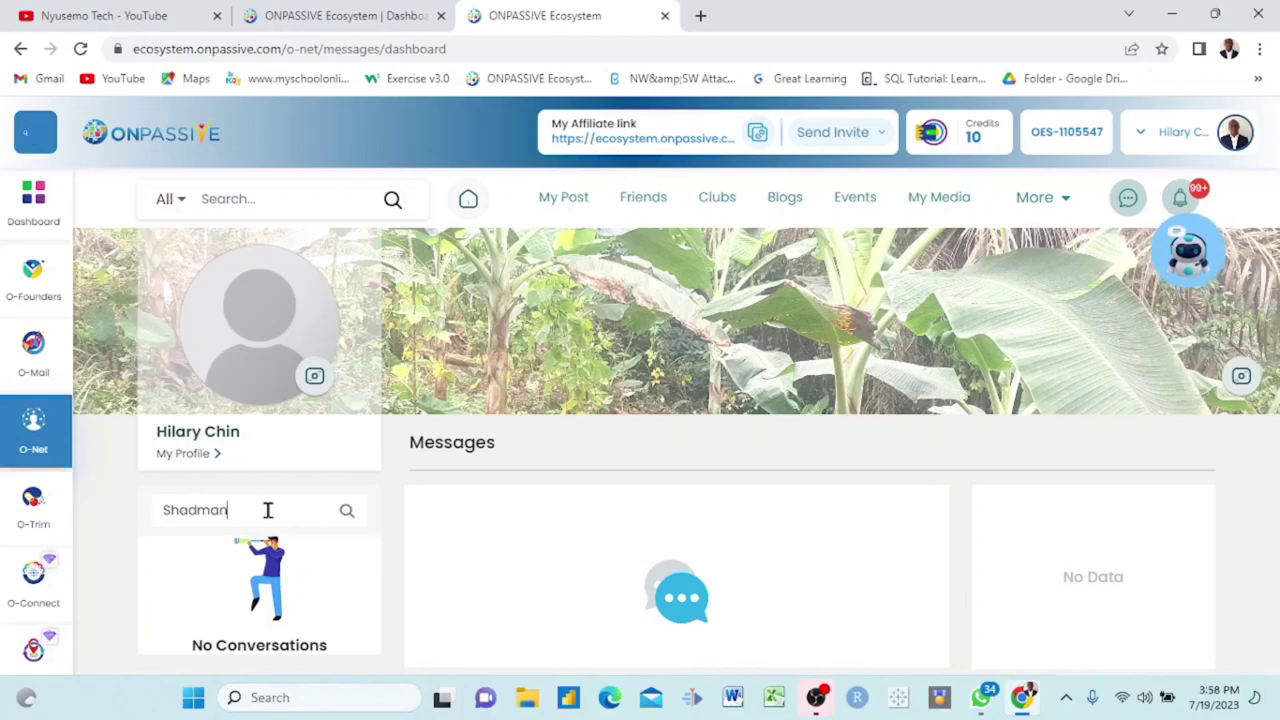
{"action": "left_click", "coordinate": [345, 509]}
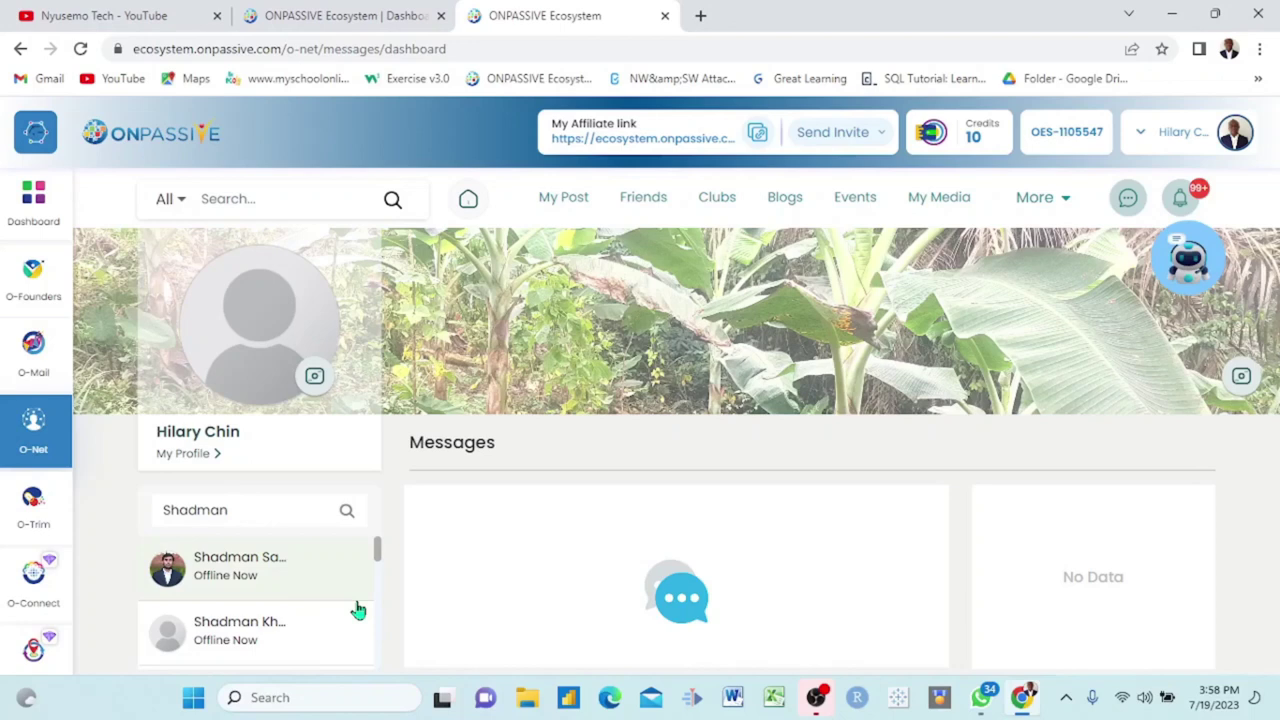
{"action": "scroll", "coordinate": [358, 610], "scroll_direction": "down", "scroll_amount": 2}
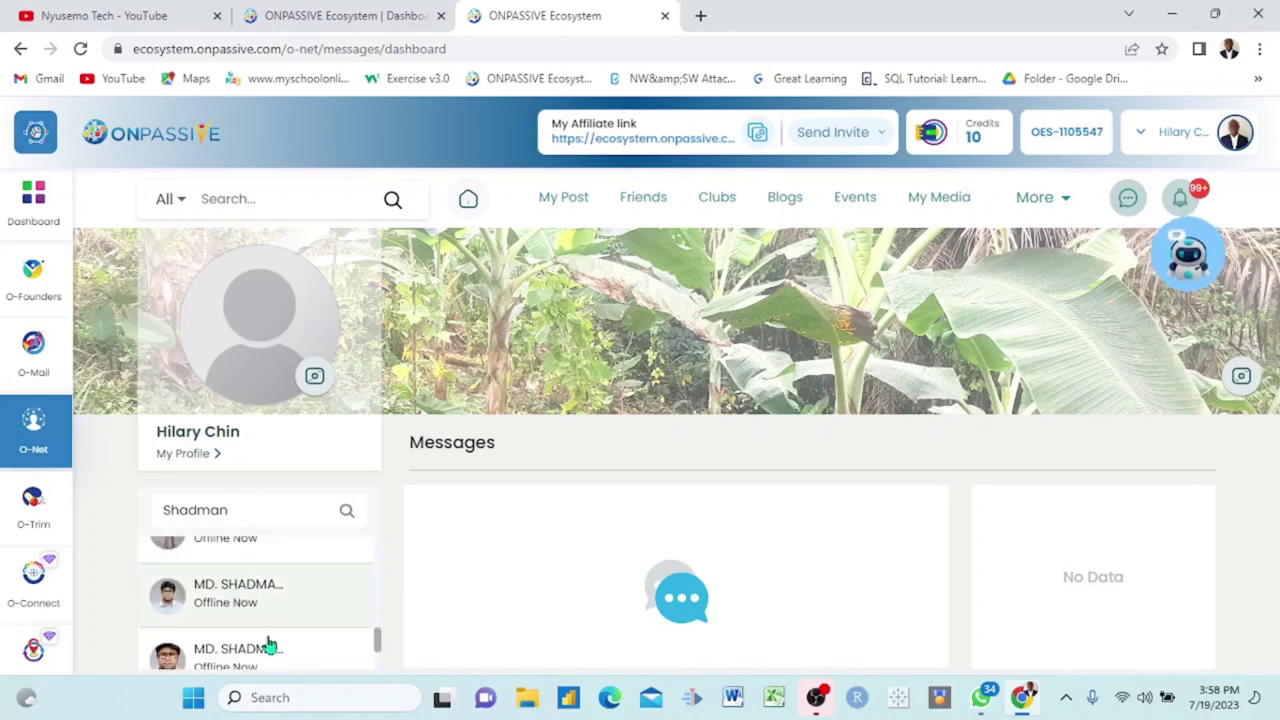
{"action": "scroll", "coordinate": [300, 610], "scroll_direction": "down", "scroll_amount": 2}
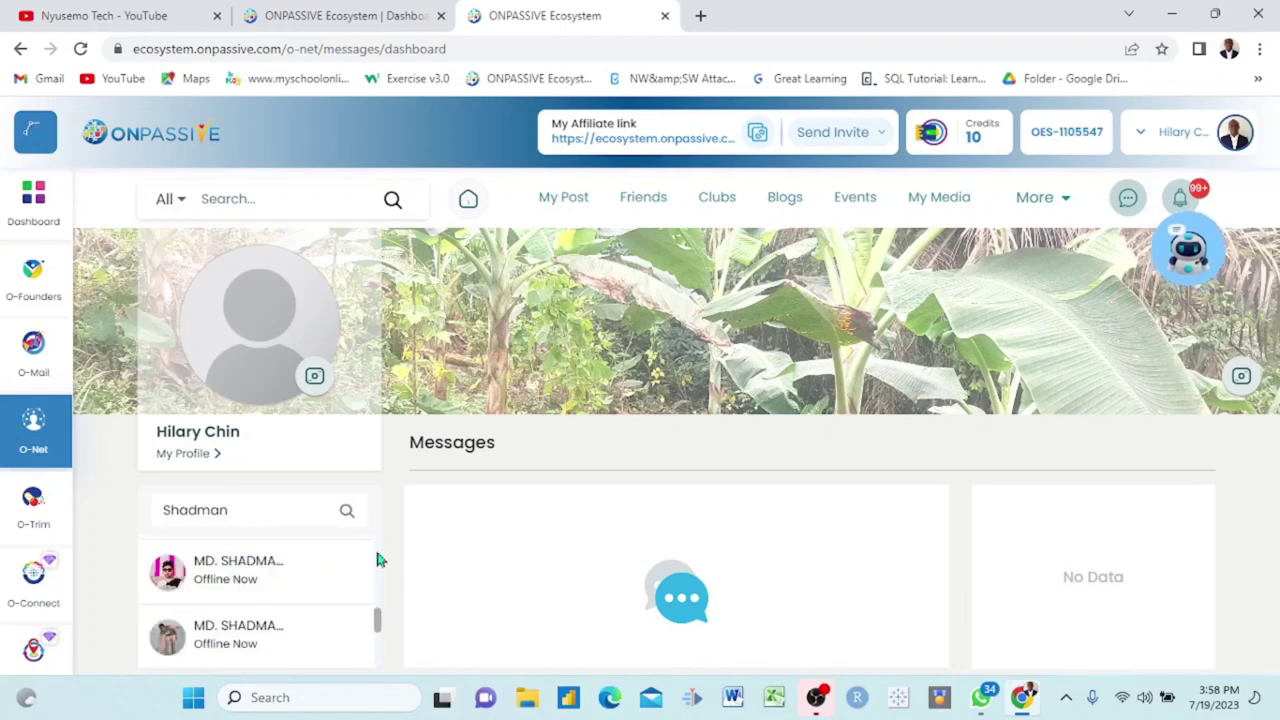